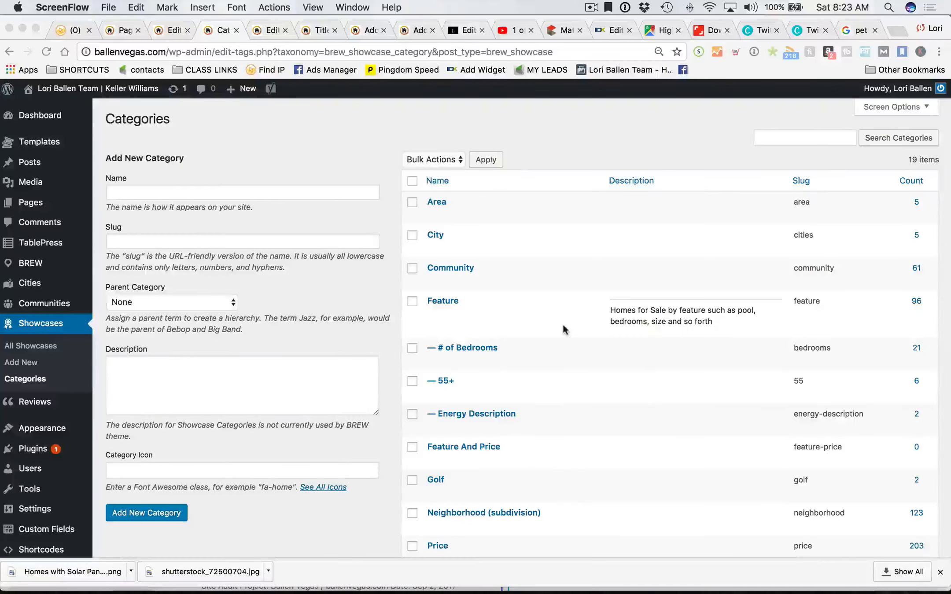
View the published page of the "Homes for Sale that Face South" showcase and look over its Browse By Feature links.
click(227, 31)
click(267, 31)
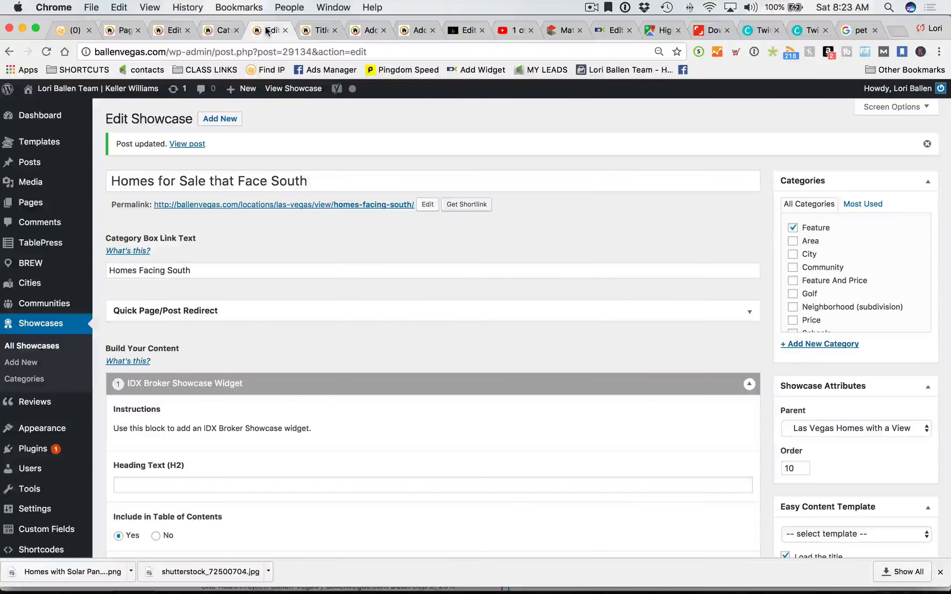
click(280, 90)
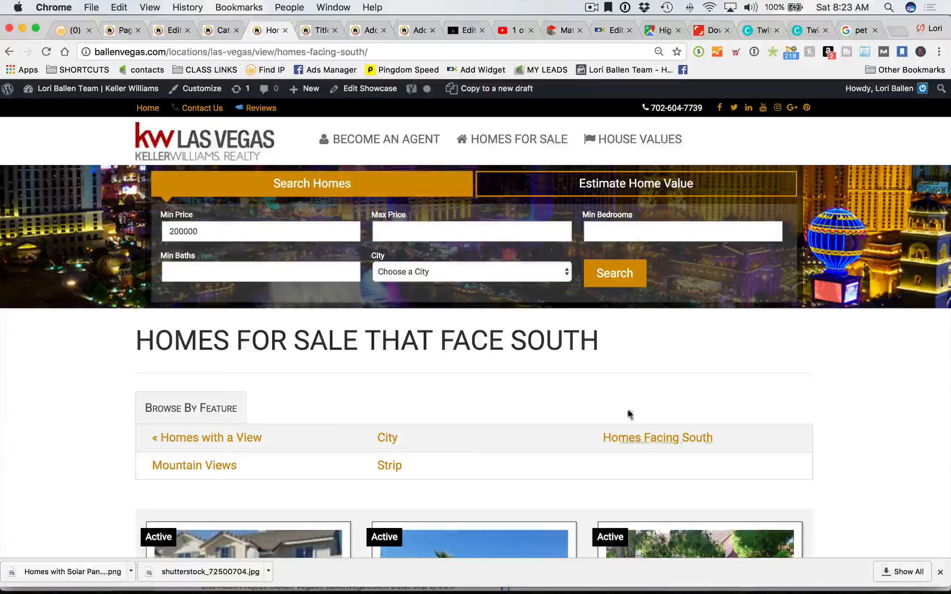
scroll(473, 332, down, 1)
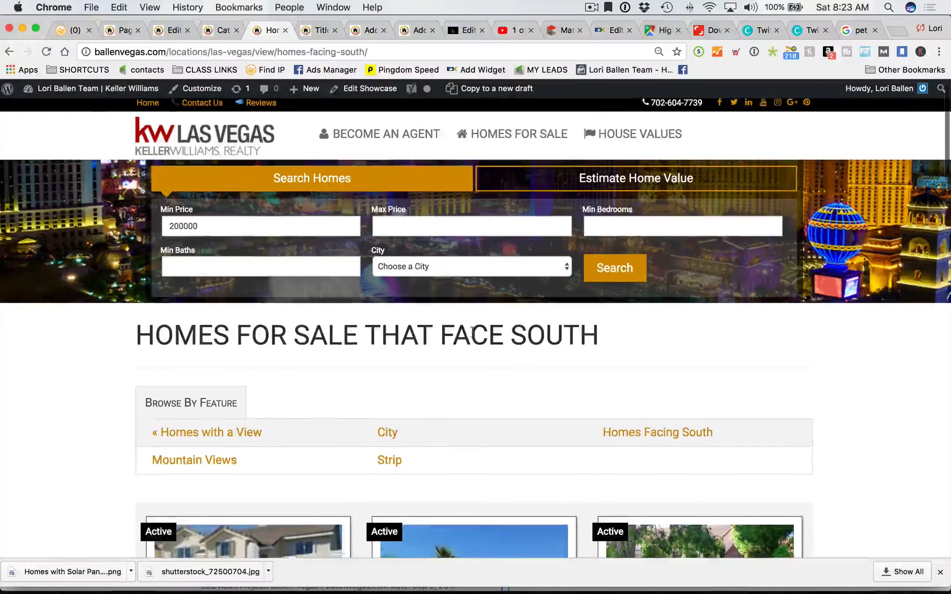
scroll(485, 353, up, 1)
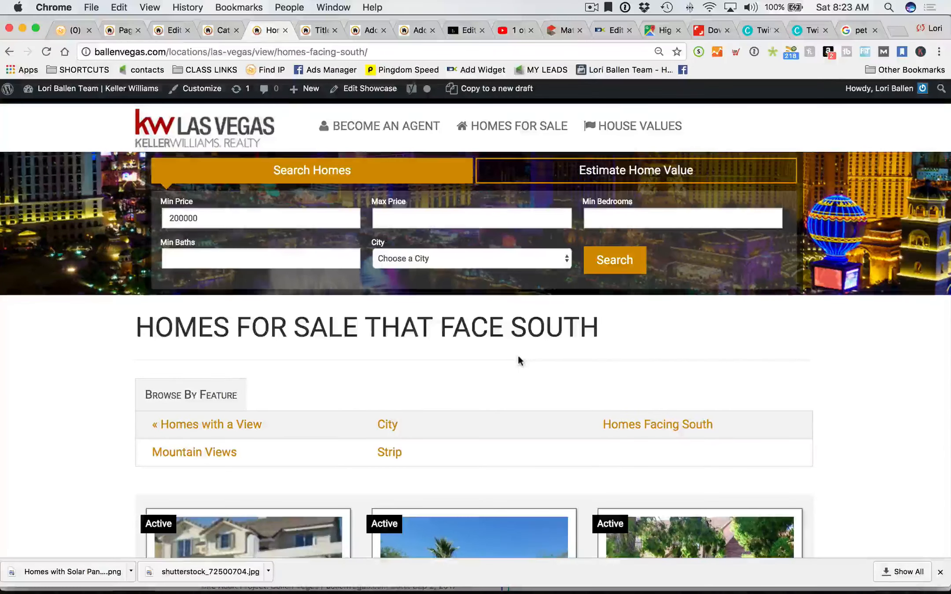
Open the "Homes for Sale that Face South" showcase for editing and review its category checklist and parent options.
click(215, 30)
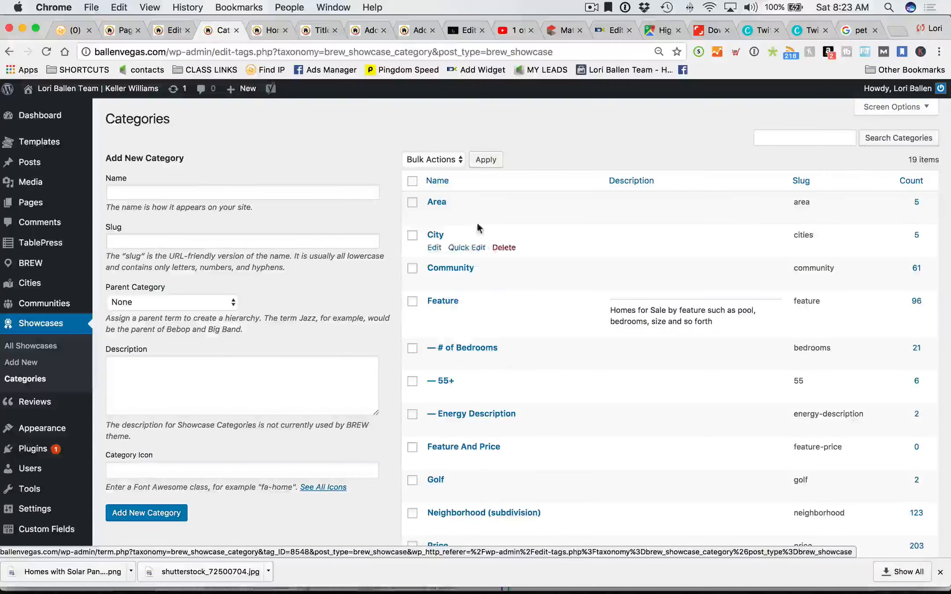
click(269, 30)
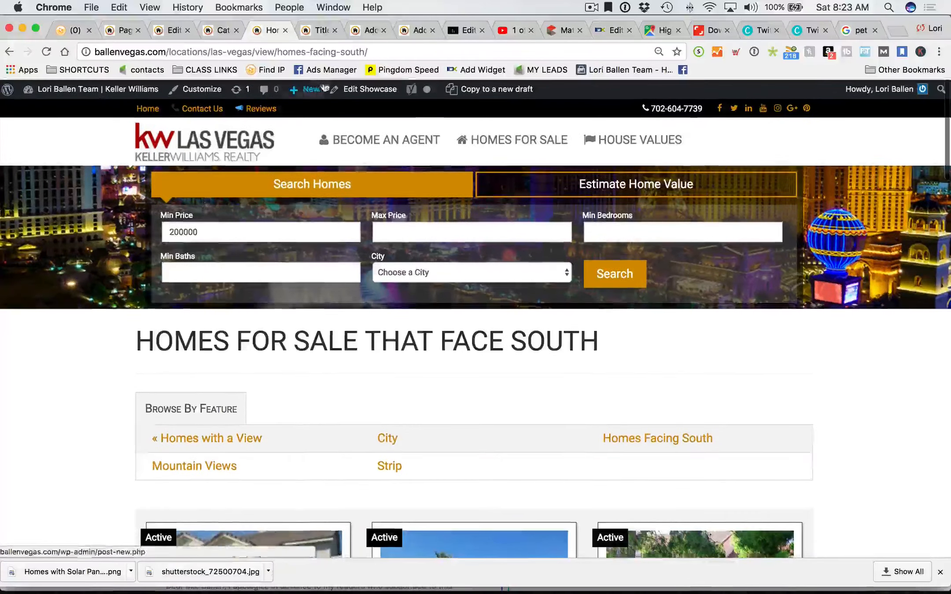
click(367, 92)
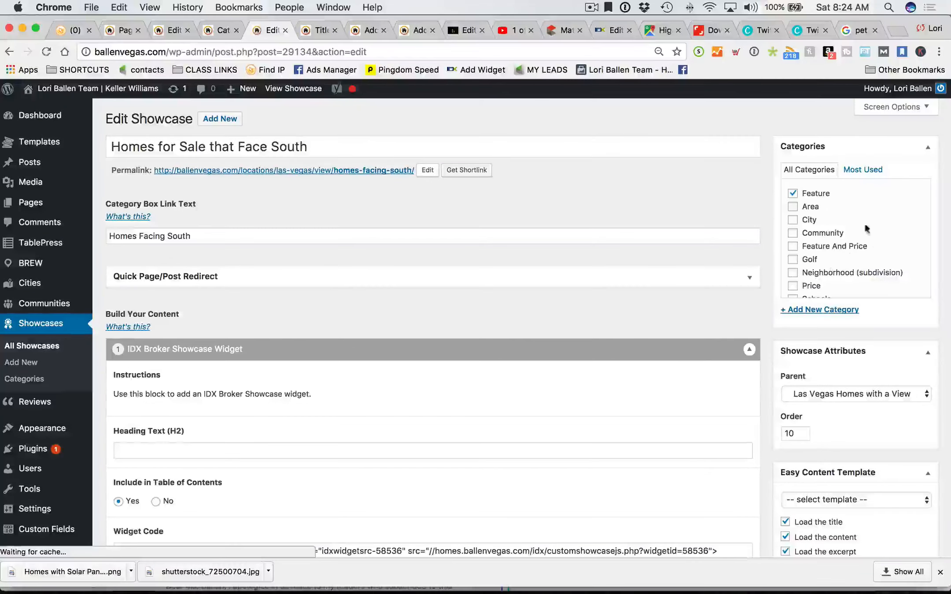
scroll(894, 203, down, 5)
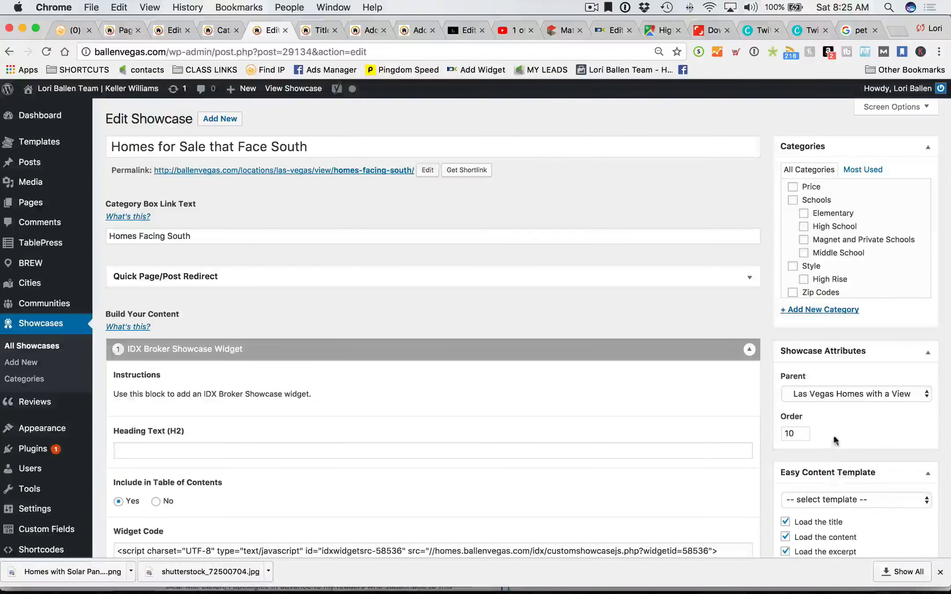
click(829, 394)
click(829, 394)
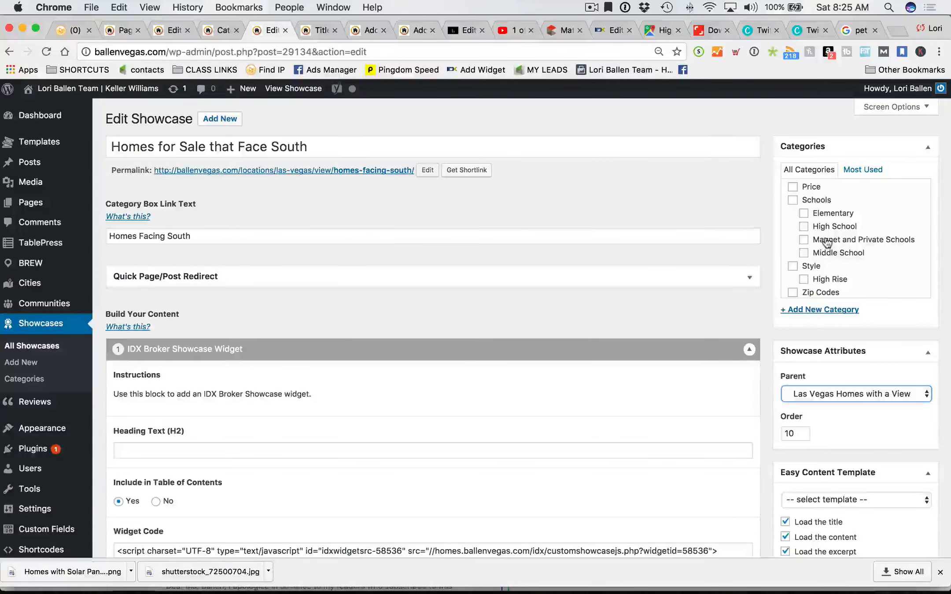
Close the SEO Titles & Metas page and review the full list of showcase categories.
click(318, 31)
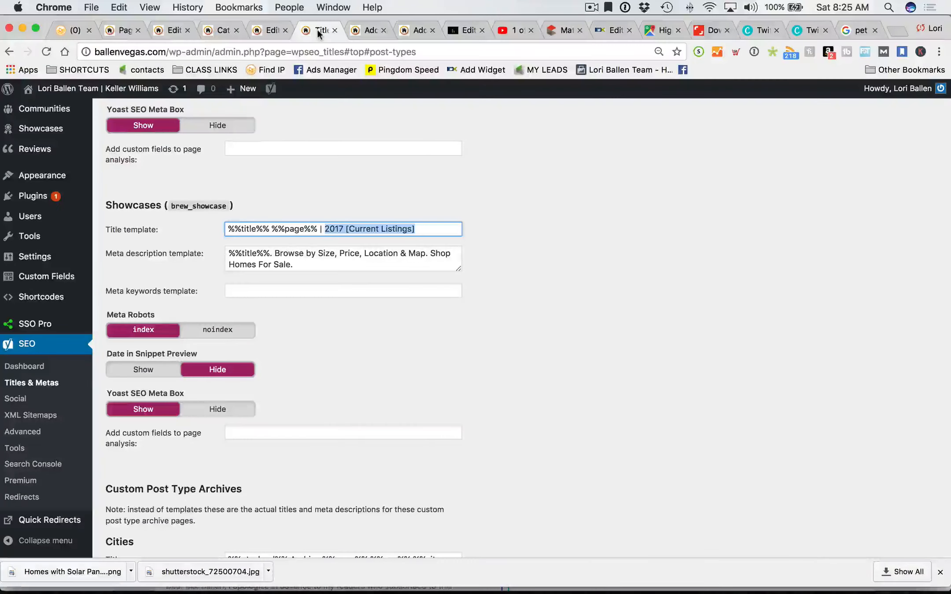
click(334, 30)
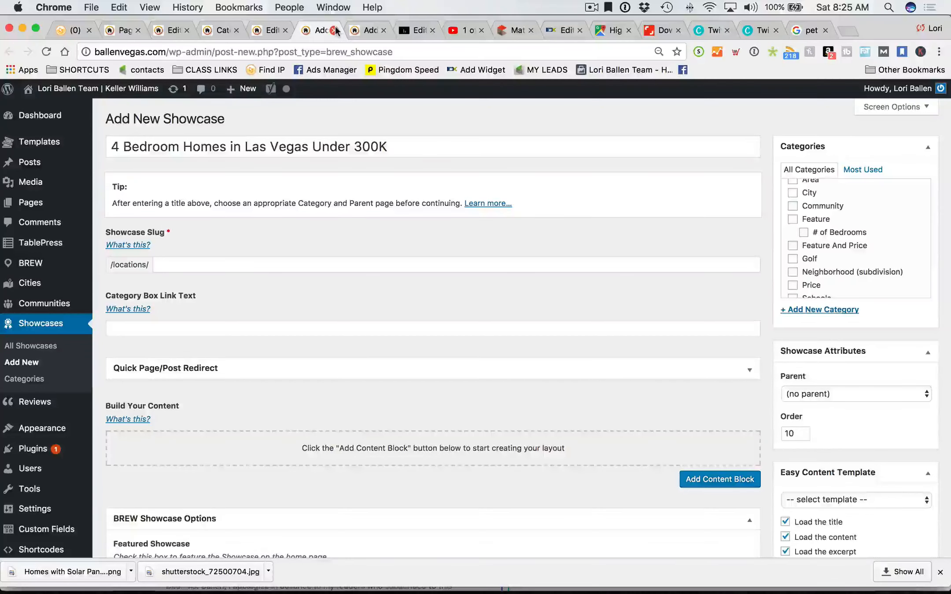
click(230, 30)
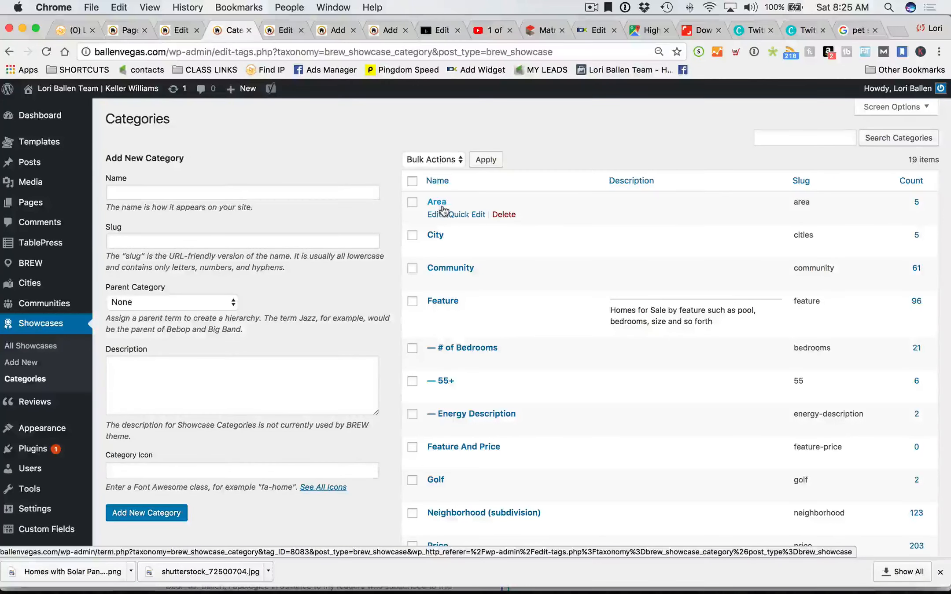
scroll(475, 244, down, 8)
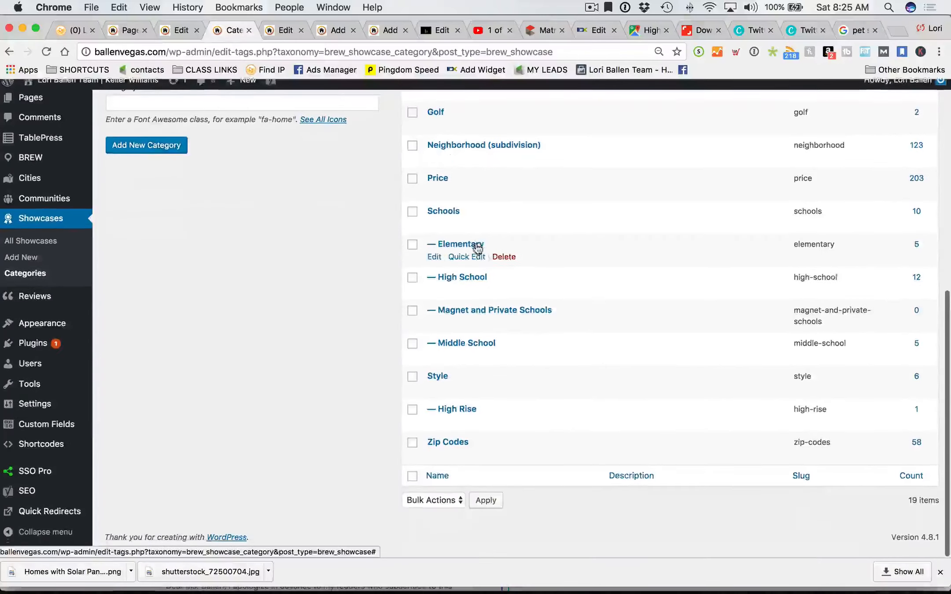
scroll(474, 246, up, 8)
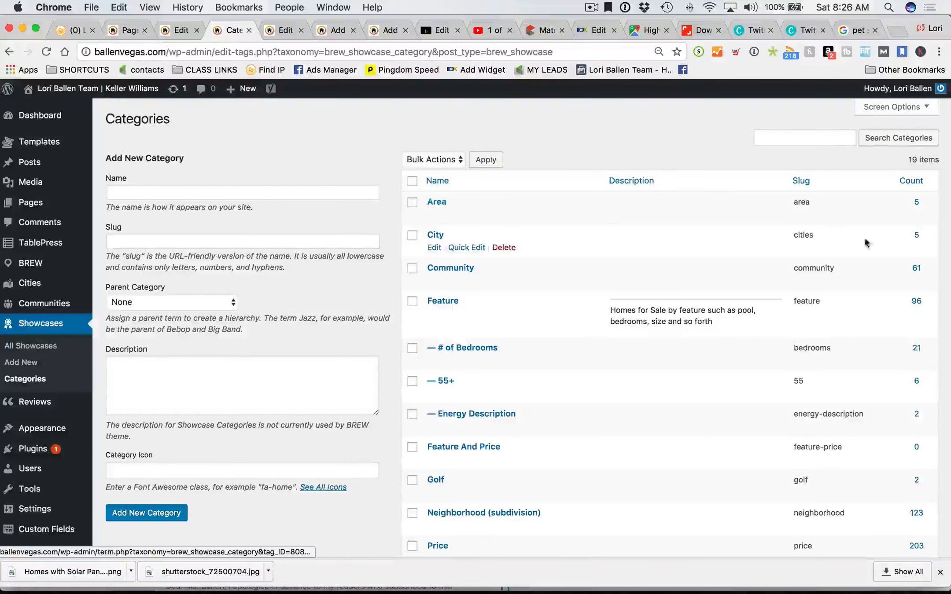
Open the list of showcases assigned to the Area category in a separate browser tab.
right_click(916, 206)
click(793, 207)
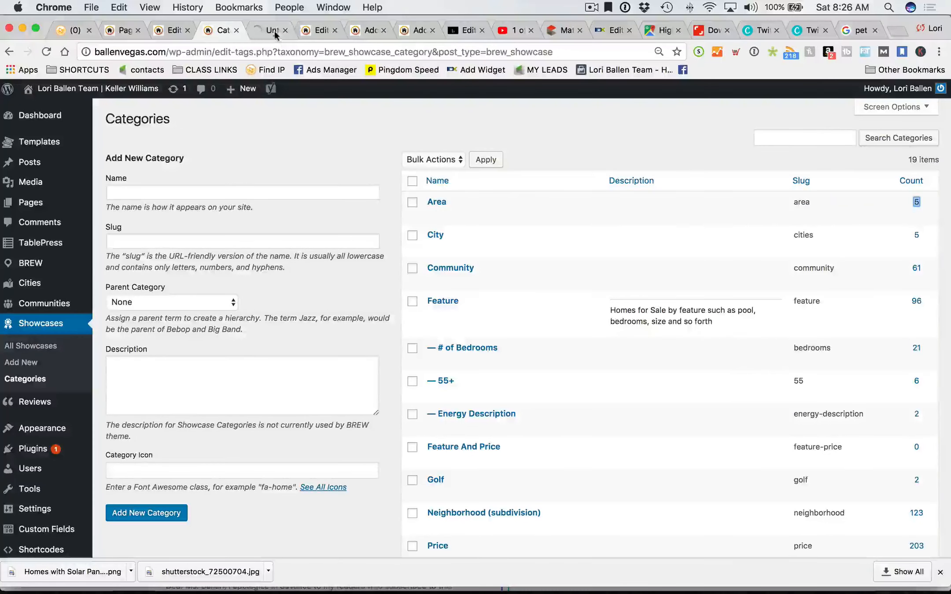
click(275, 33)
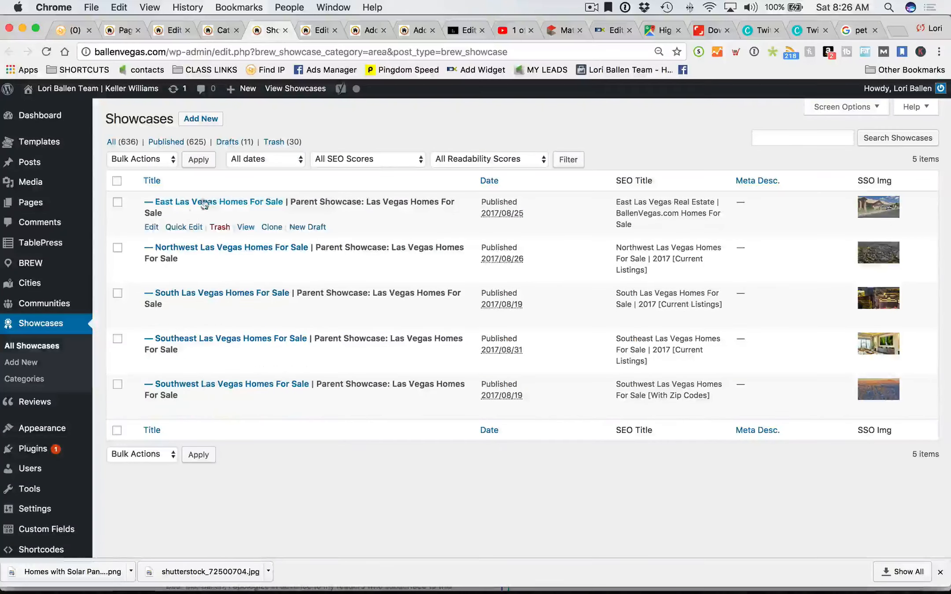
View the published East Las Vegas Homes For Sale showcase in a separate browser tab and examine its Browse By Area links.
right_click(246, 228)
click(260, 230)
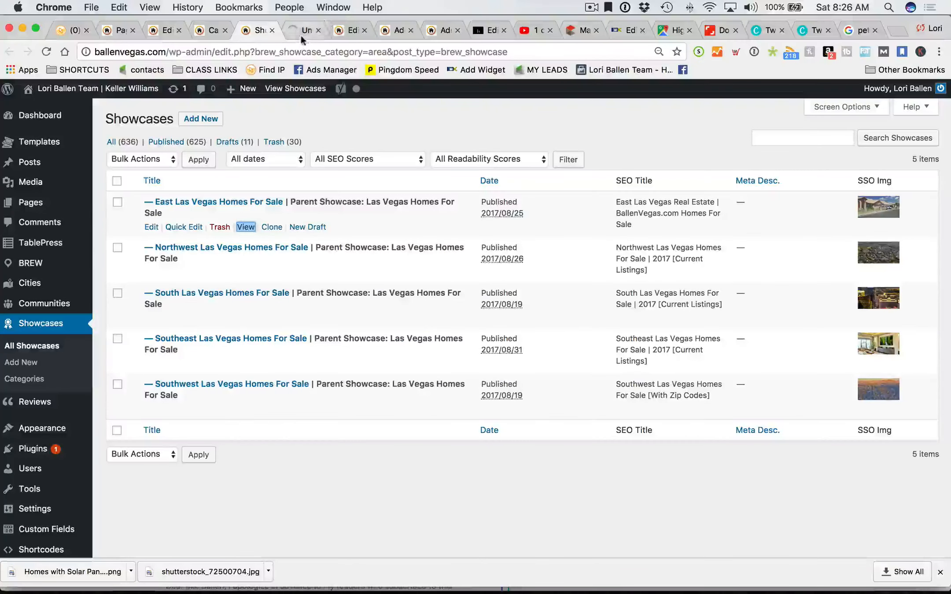
click(304, 32)
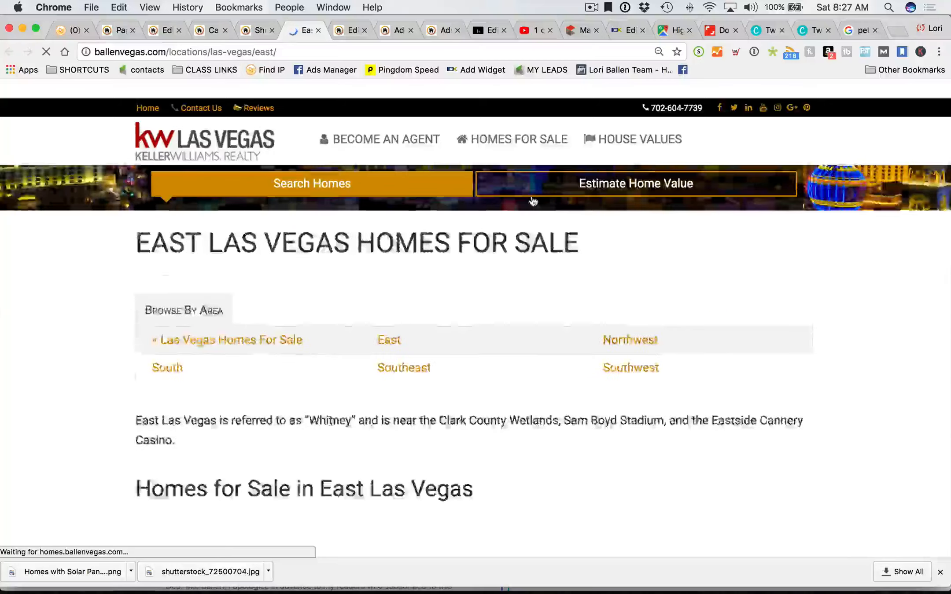
scroll(683, 337, down, 3)
scroll(682, 348, down, 1)
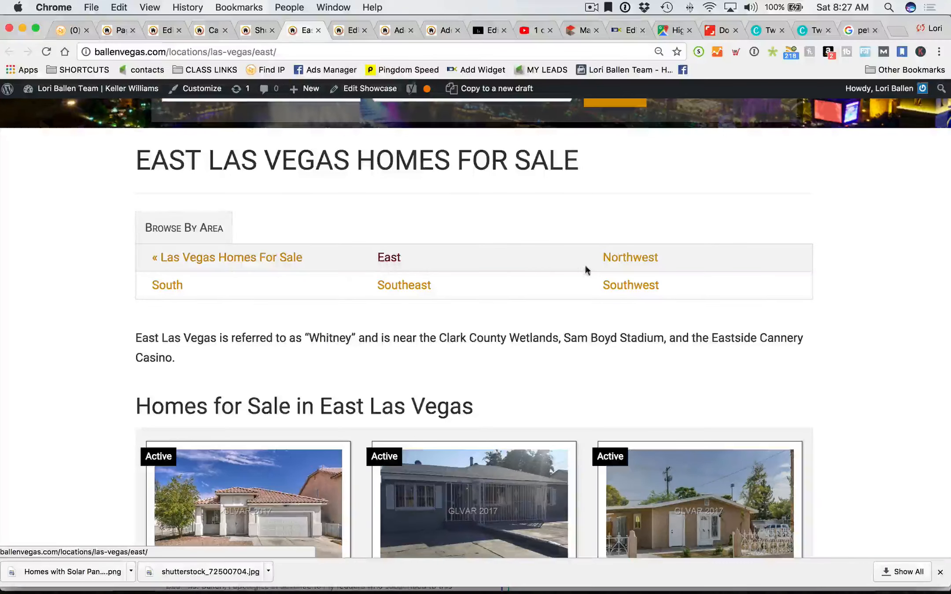
Go to the parent Las Vegas Homes For Sale page and show its Browse By Area links.
click(276, 260)
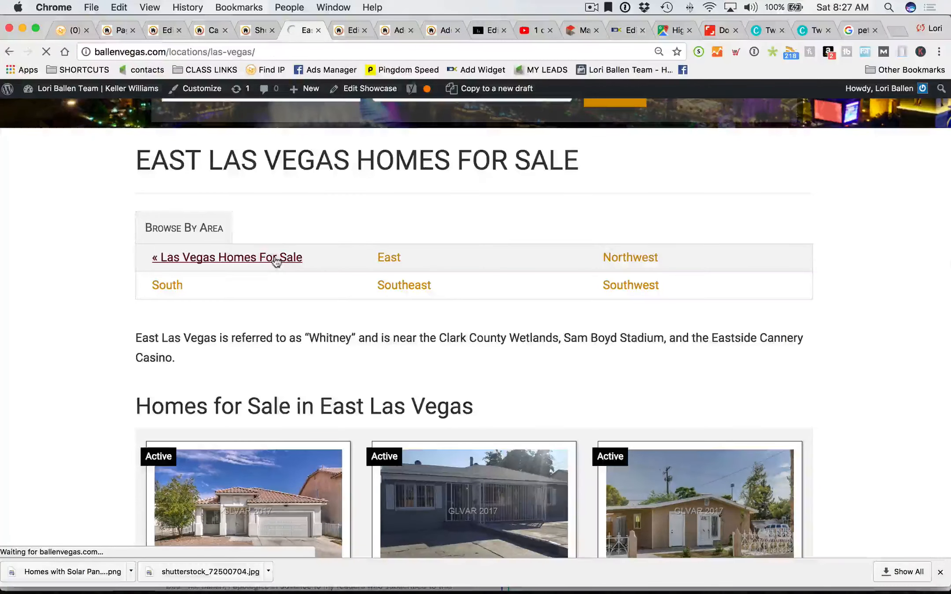
scroll(61, 225, down, 3)
scroll(62, 227, down, 1)
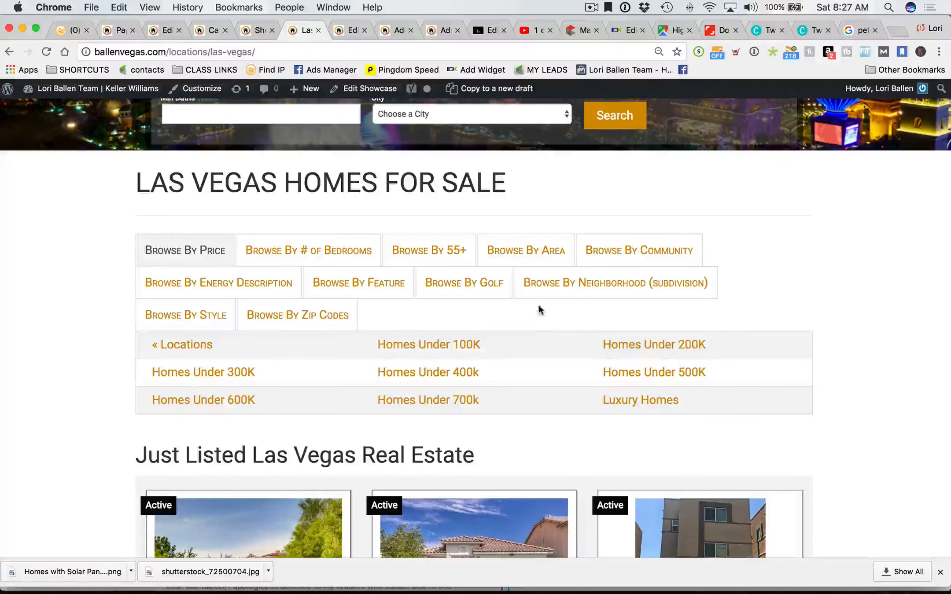
scroll(535, 304, down, 2)
scroll(538, 305, up, 2)
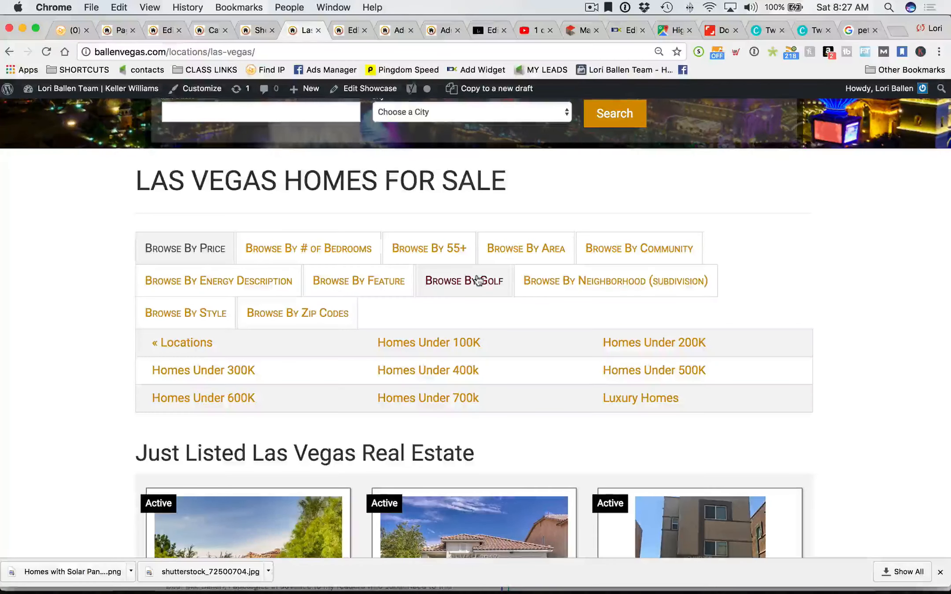
scroll(476, 281, down, 1)
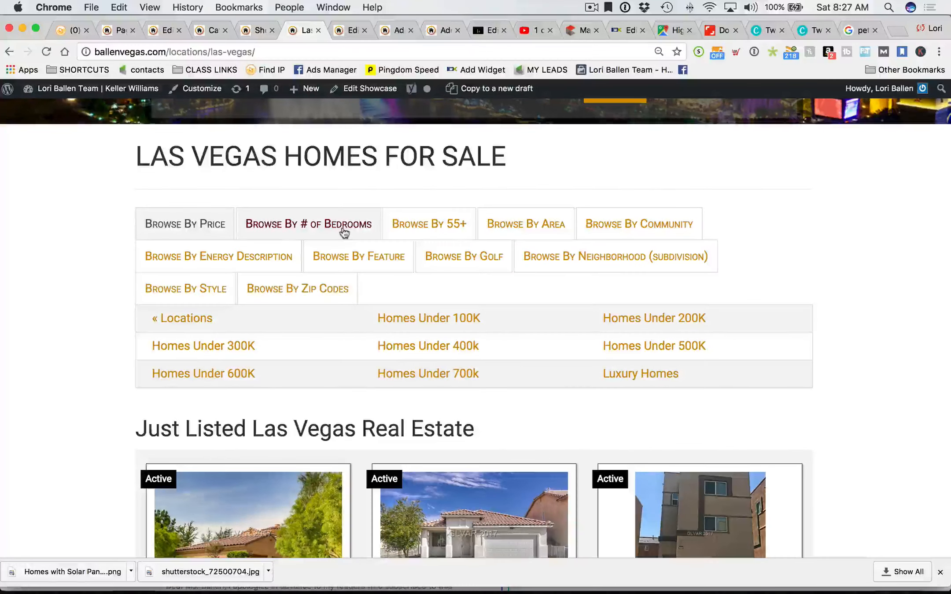
click(523, 225)
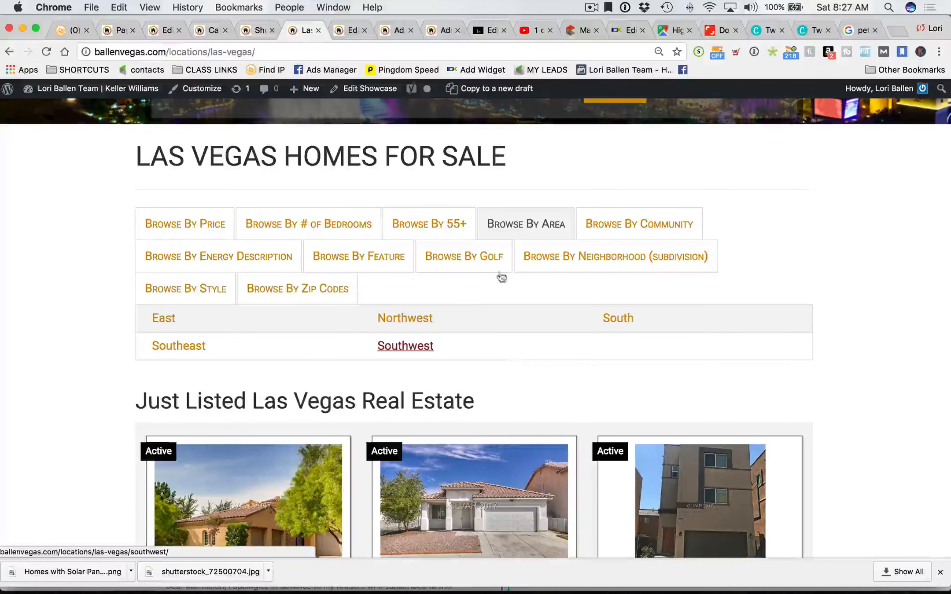
Open the Area showcase category for editing and inspect its name and the available parent categories.
click(213, 31)
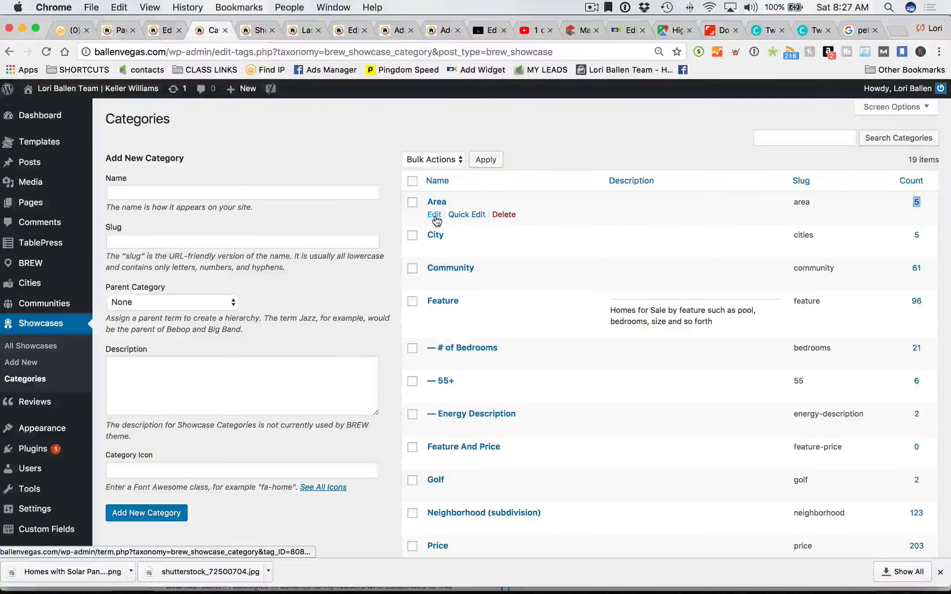
click(436, 218)
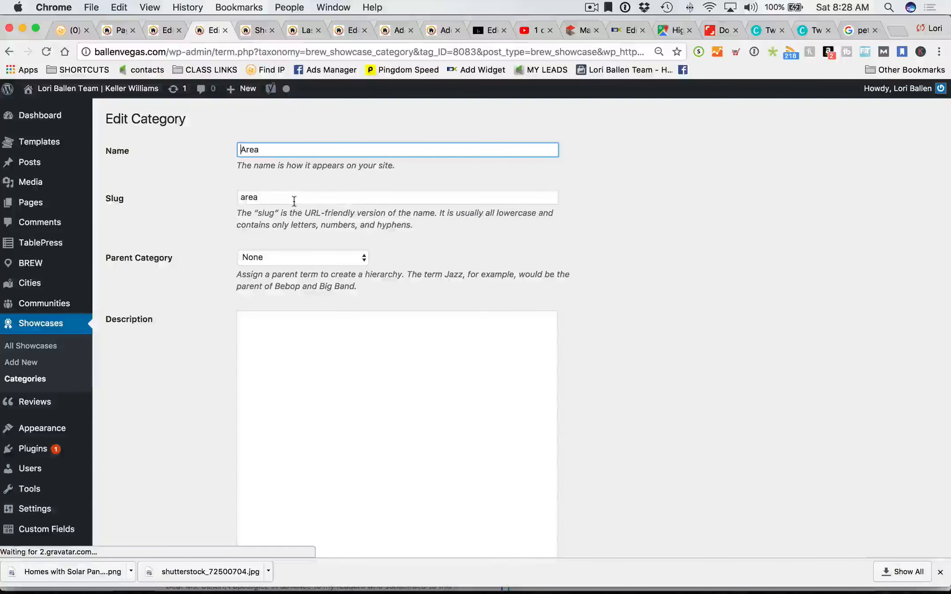
drag(271, 149, 232, 148)
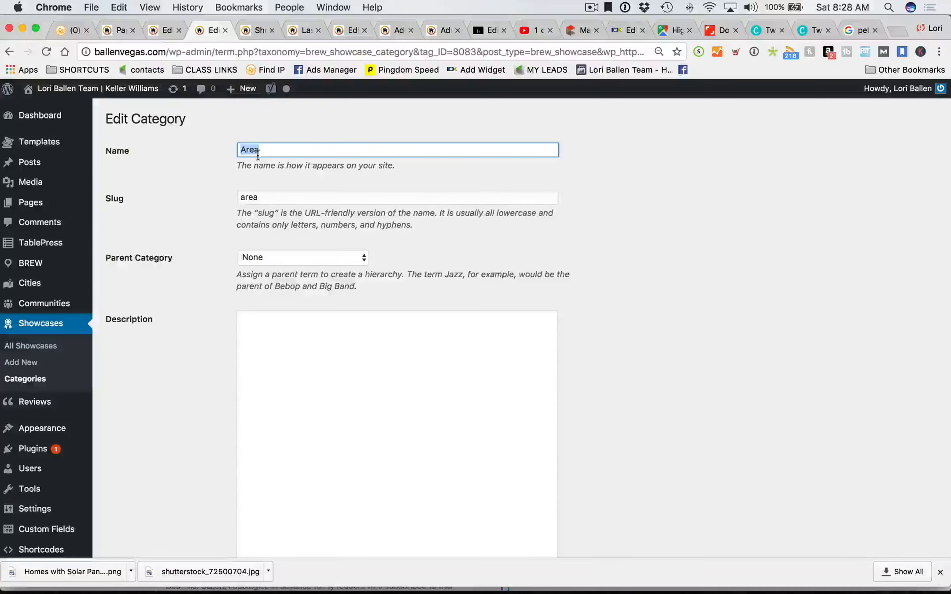
click(328, 255)
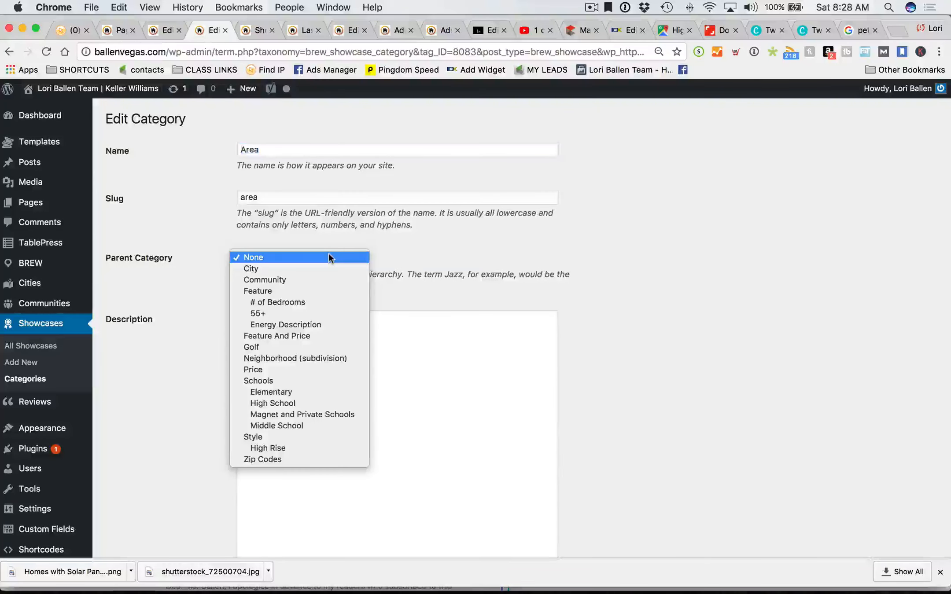
click(328, 256)
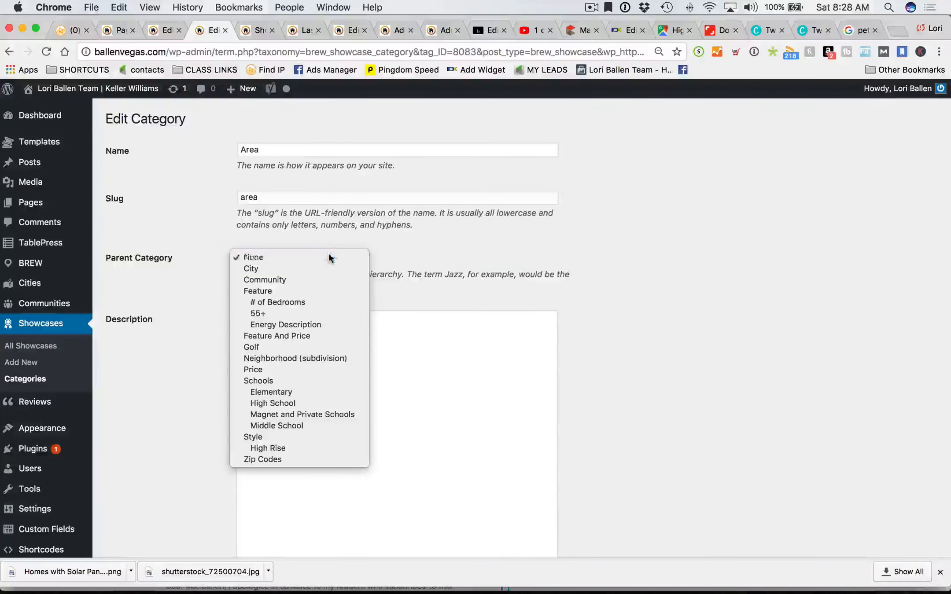
click(329, 255)
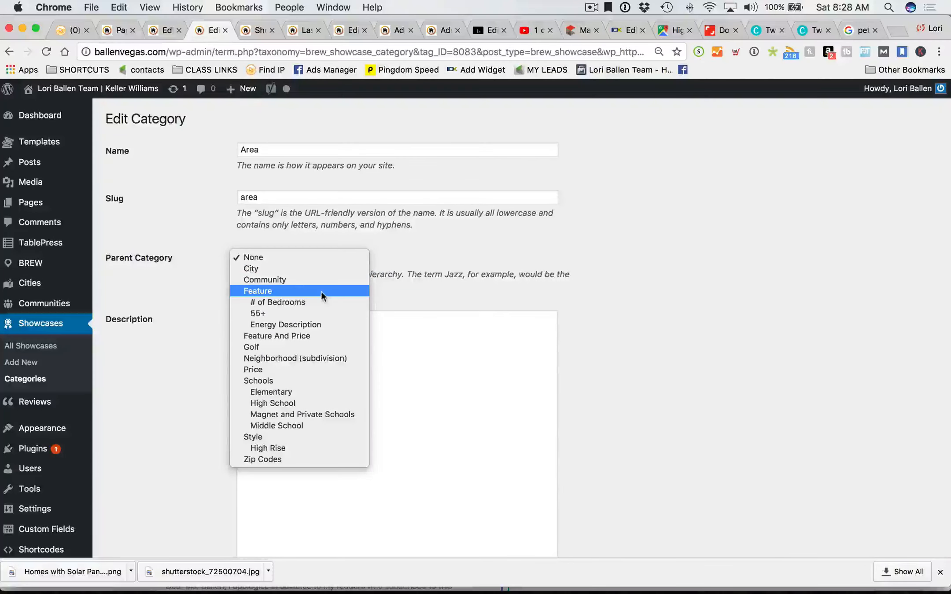
click(166, 260)
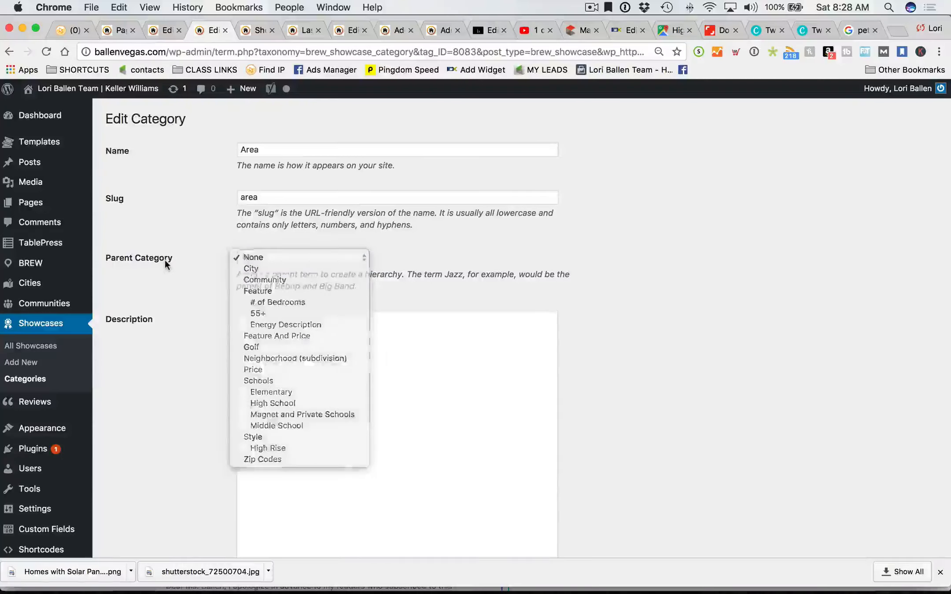
Examine the Area category's slug and the fields further down its edit form.
drag(282, 197, 218, 197)
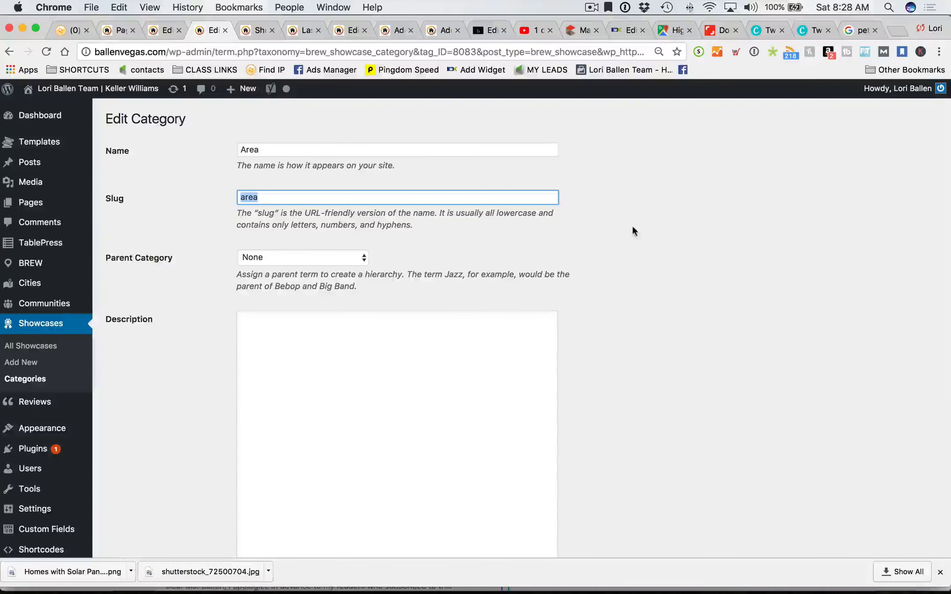
click(648, 241)
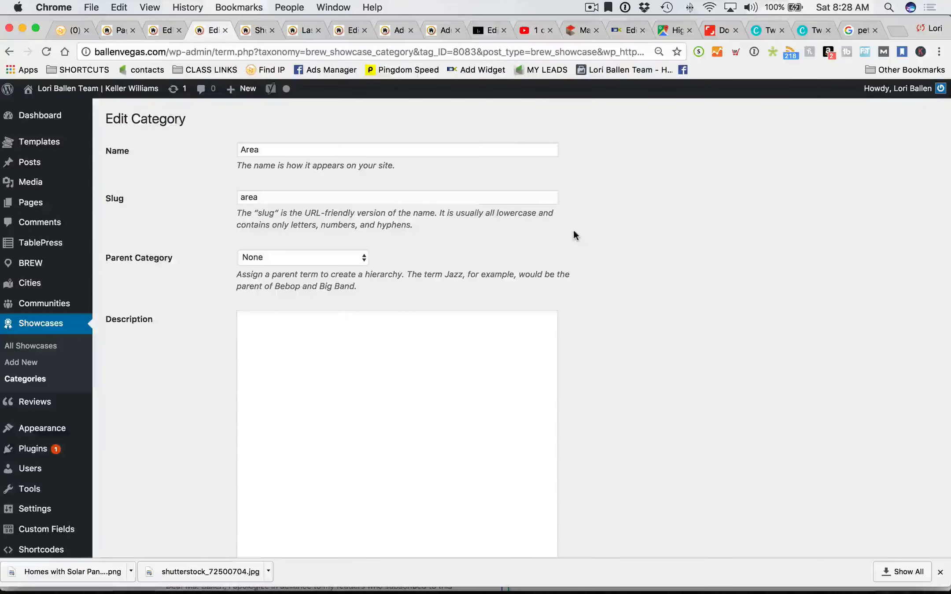
double_click(274, 195)
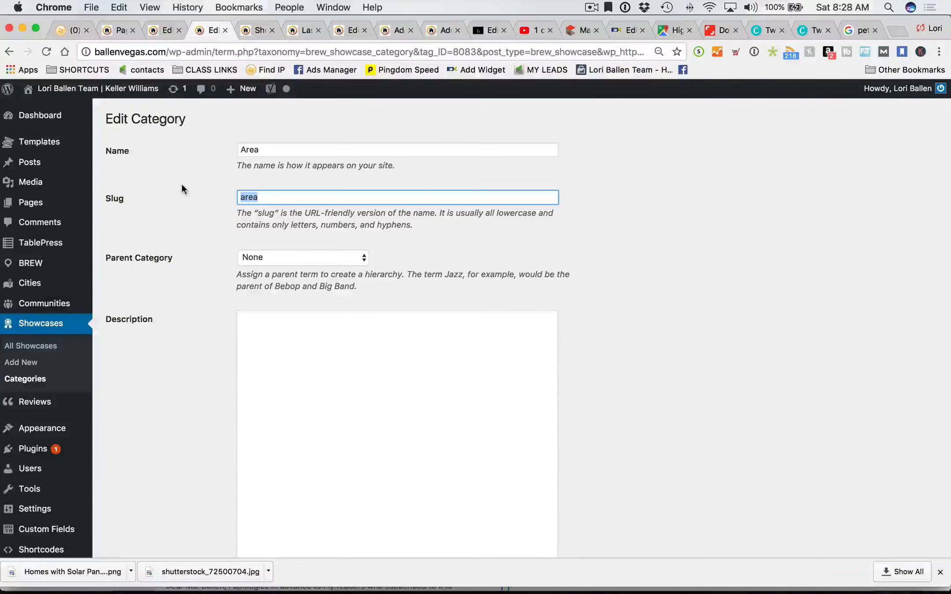
drag(268, 202, 233, 196)
scroll(195, 203, down, 5)
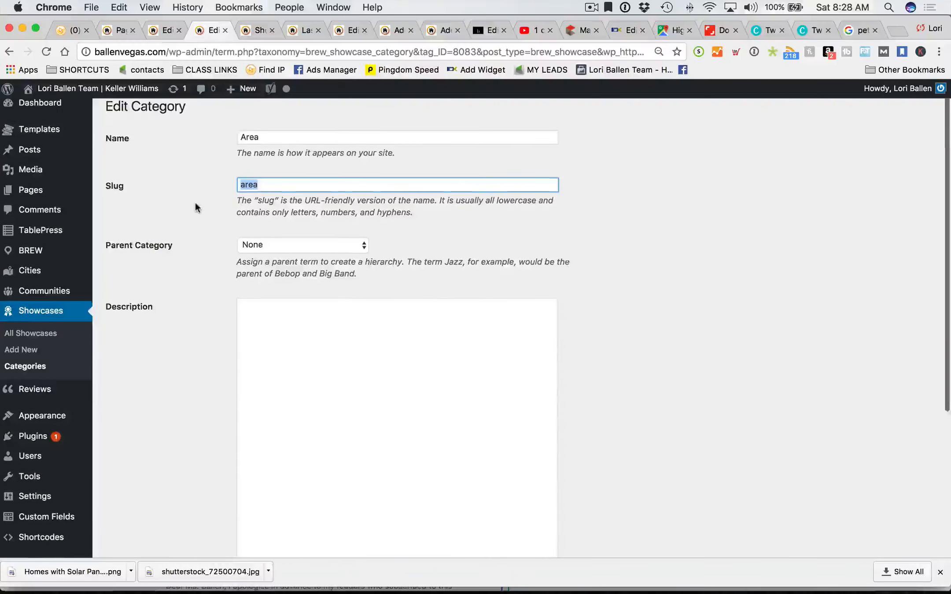
Describe the Area category as "Homes for Sale in Las Vegas are showcased by areas of town as referred to by the locals.".
click(302, 236)
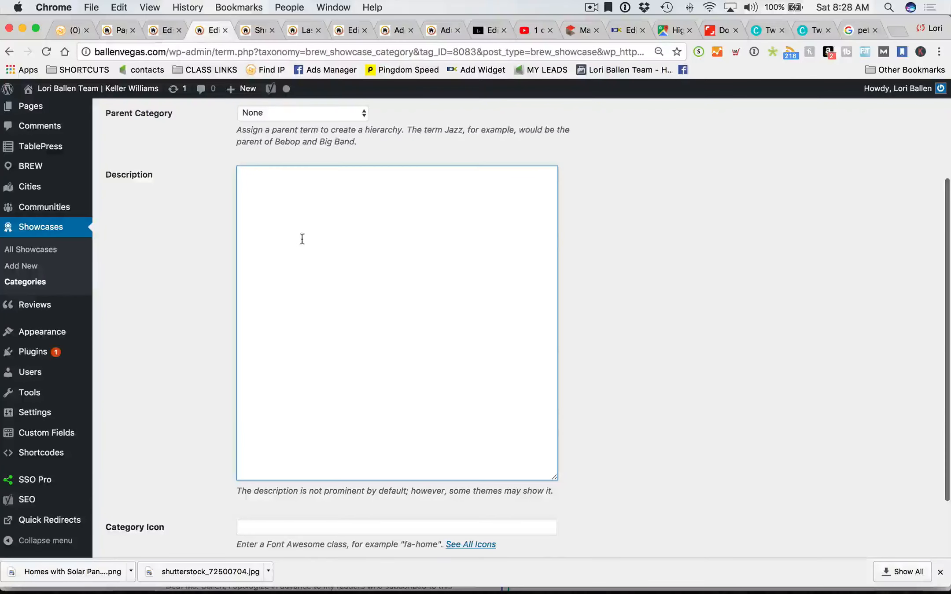
scroll(467, 245, up, 5)
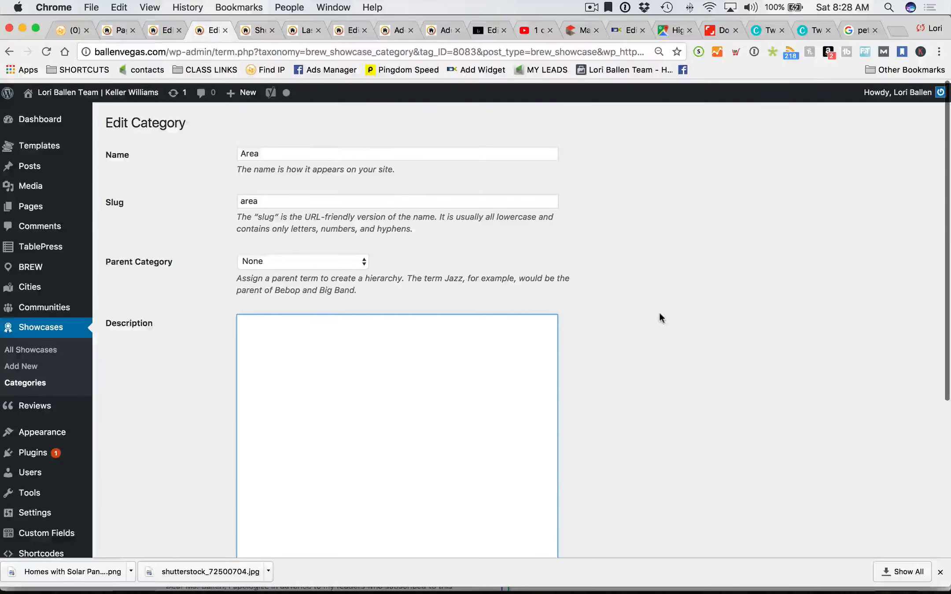
scroll(663, 314, down, 2)
scroll(666, 314, up, 2)
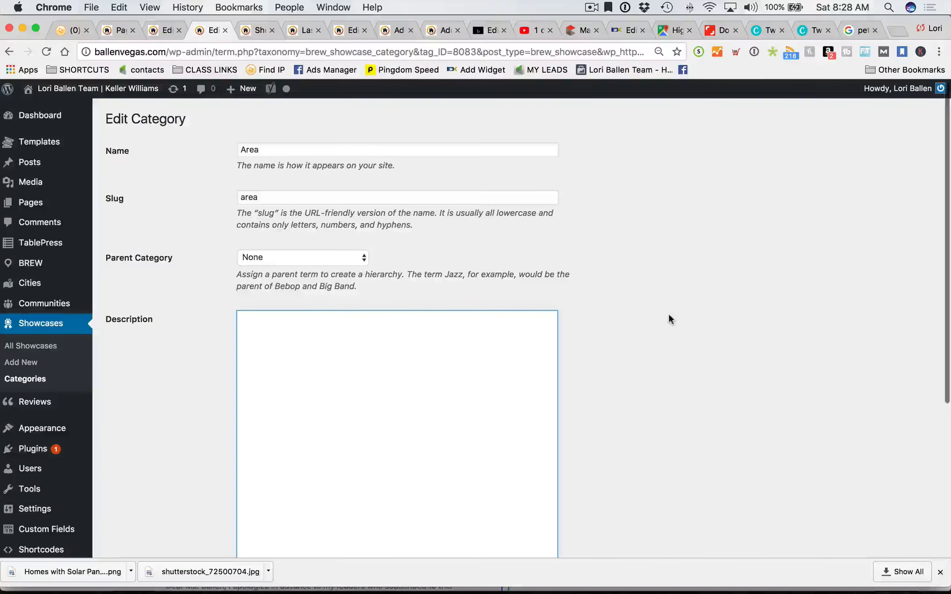
text(Homes for )
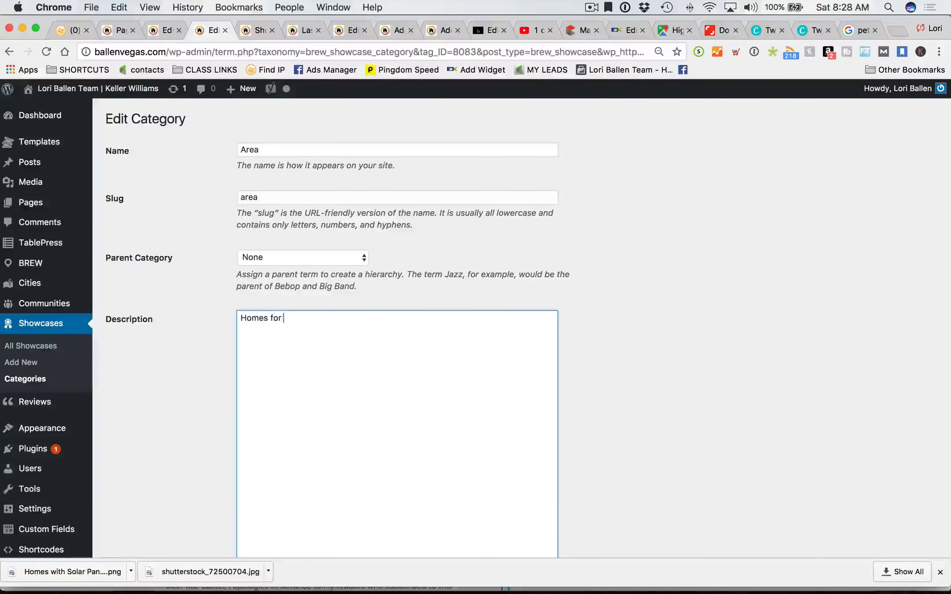
text(Sale are showcased)
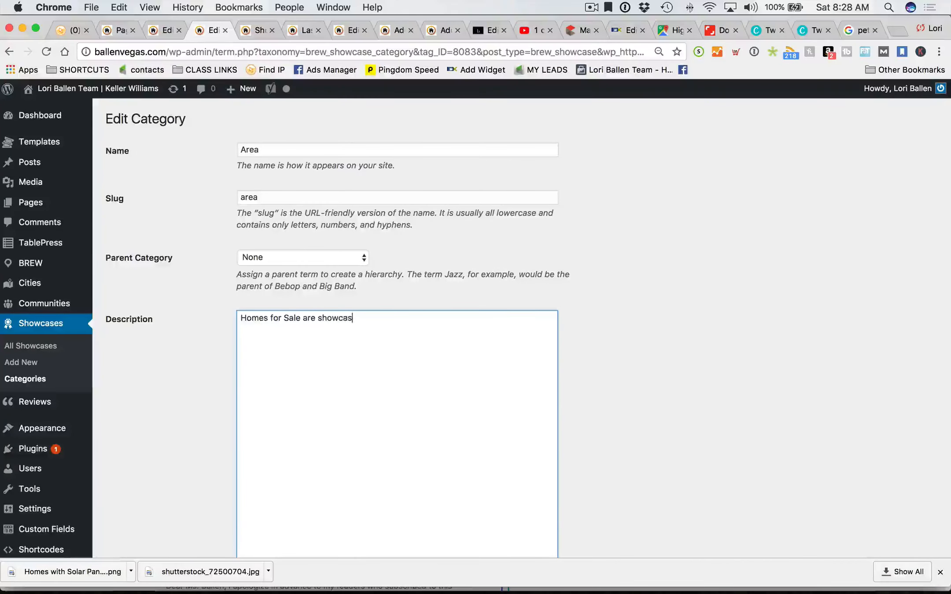
click(304, 318)
text(in Las Vegas )
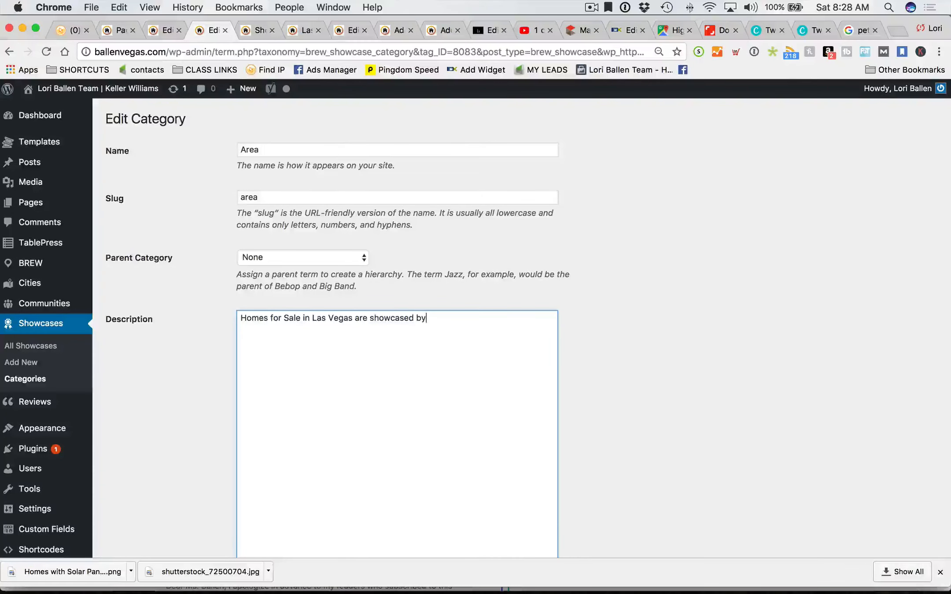
text(areas of town as refe)
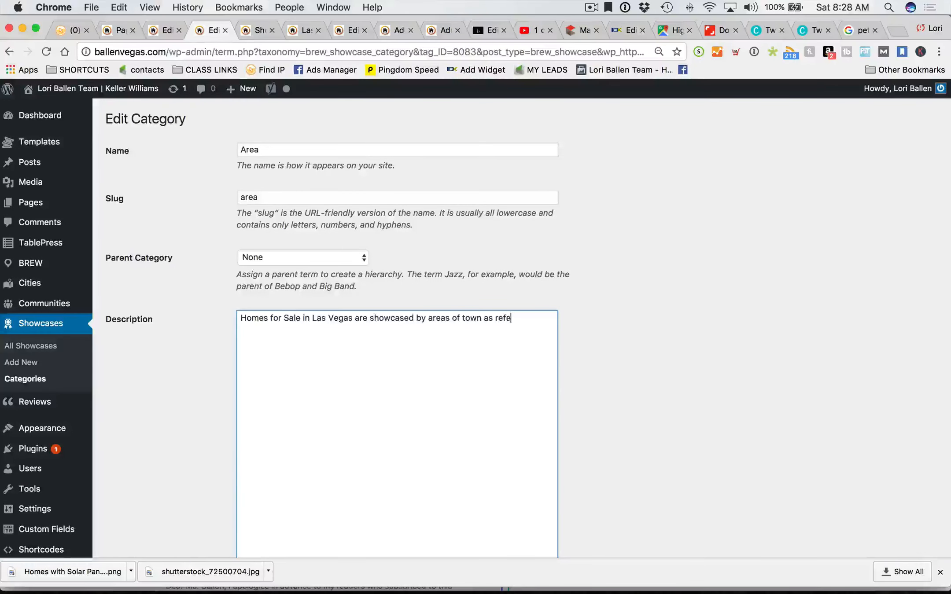
text(rred to by the )
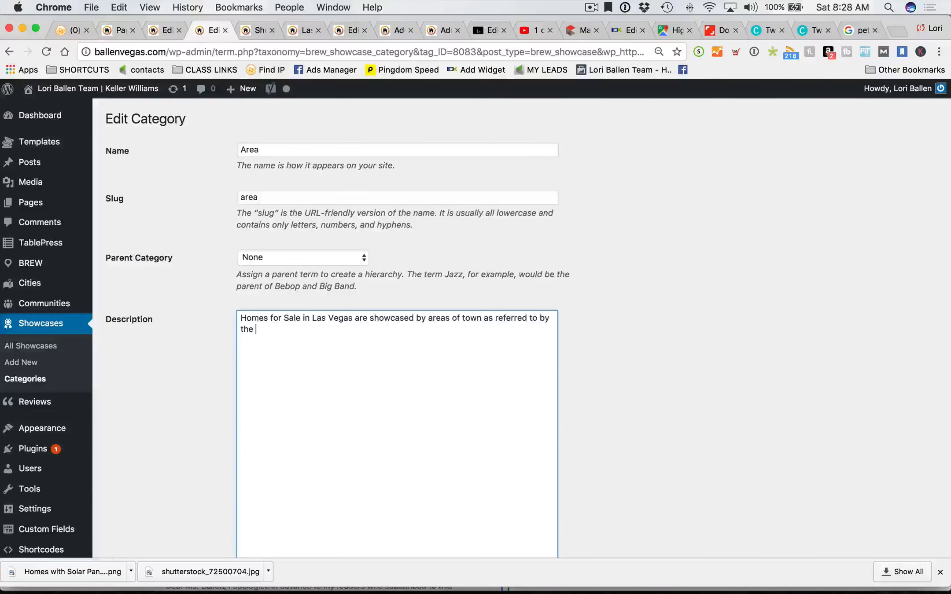
text(locals. These i)
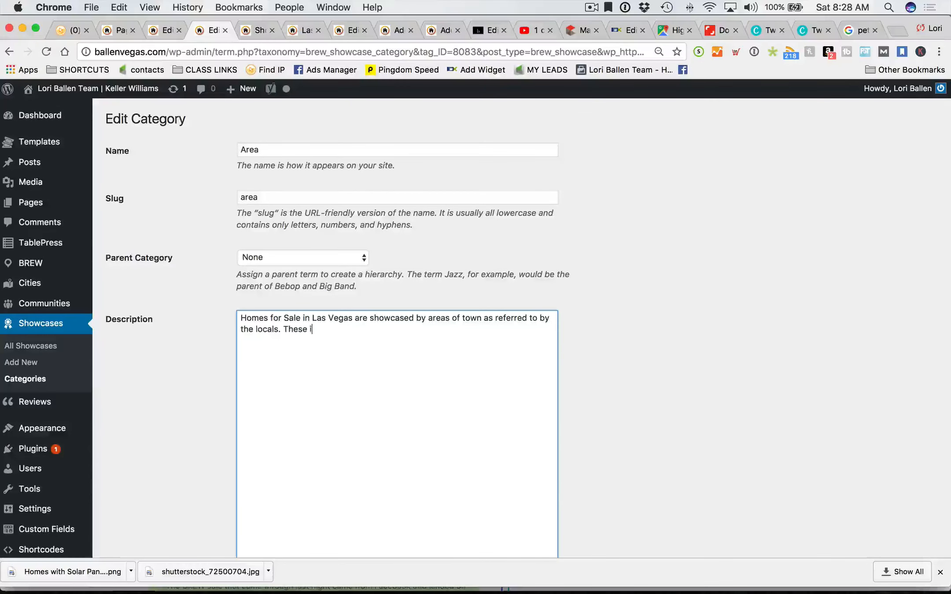
Add to the description: "These include South Las Vegas, North Las Vegas, Southwest Las Vegas, East Las Vegas, Southeast Las Vegas, and Northwest Las Vegas.".
text(nclude South L)
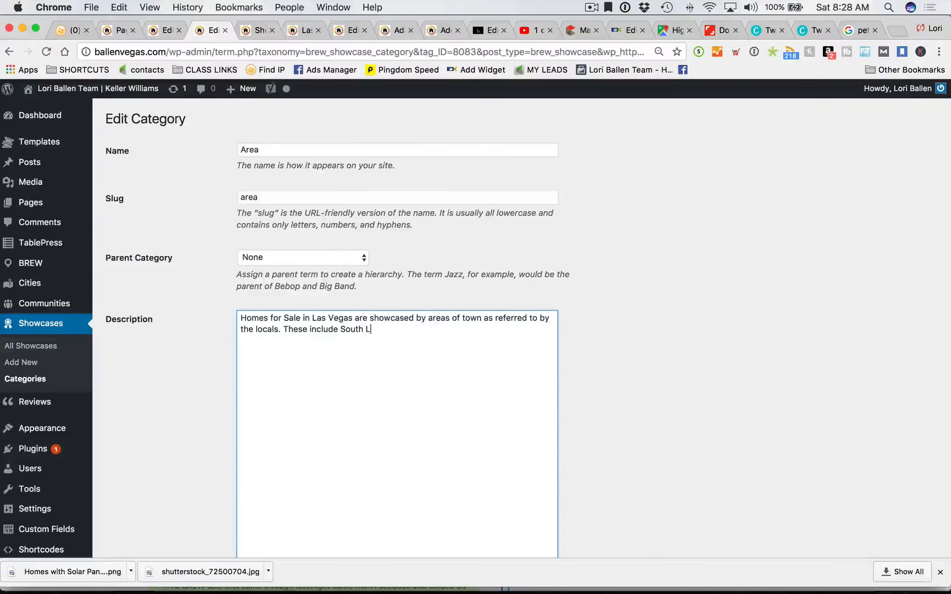
text(as Vegas, NOrt)
key(BackSpace)
key(BackSpace)
key(BackSpace)
text(orth Las Vegas)
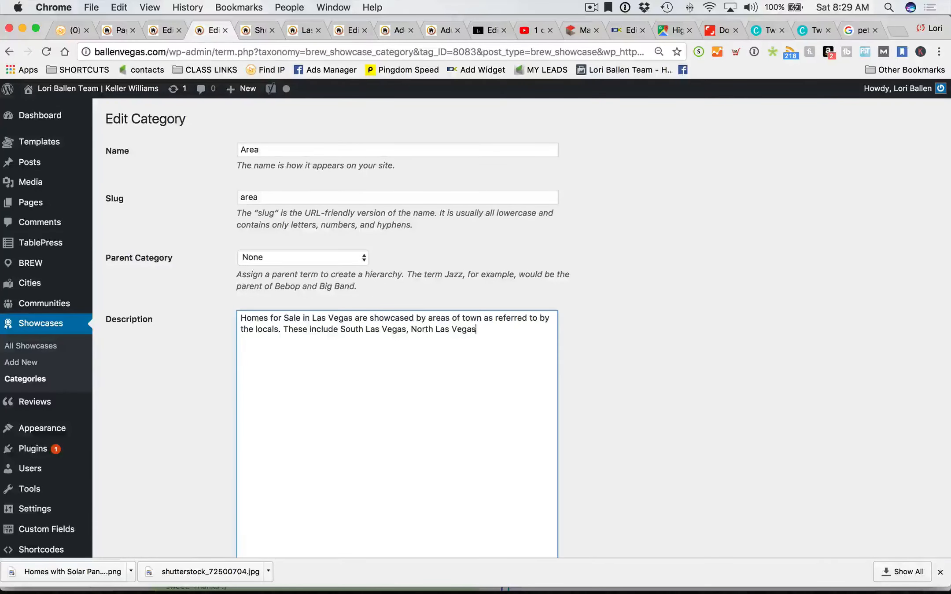
text(, Southwest Las)
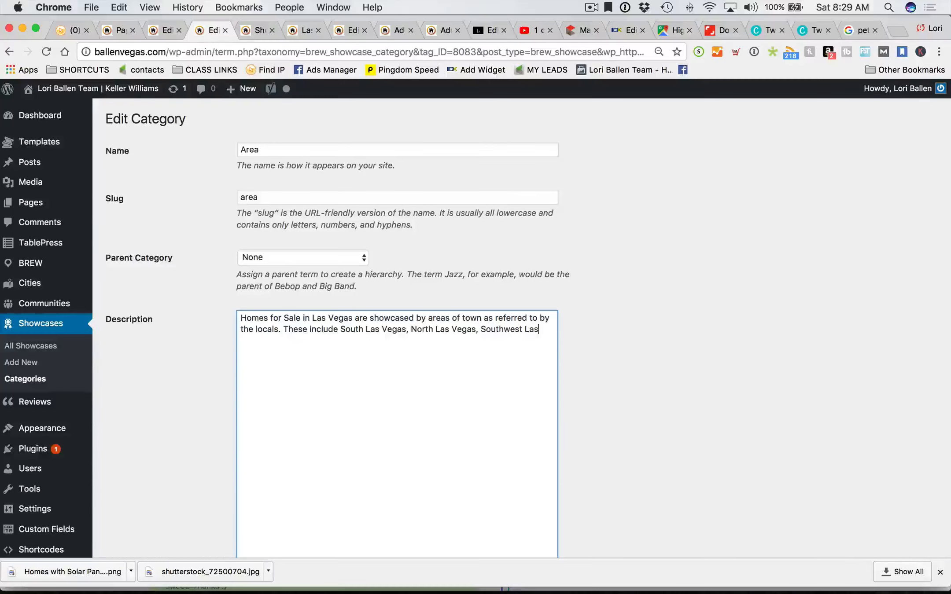
text(v)
key(BackSpace)
text(, Southwe)
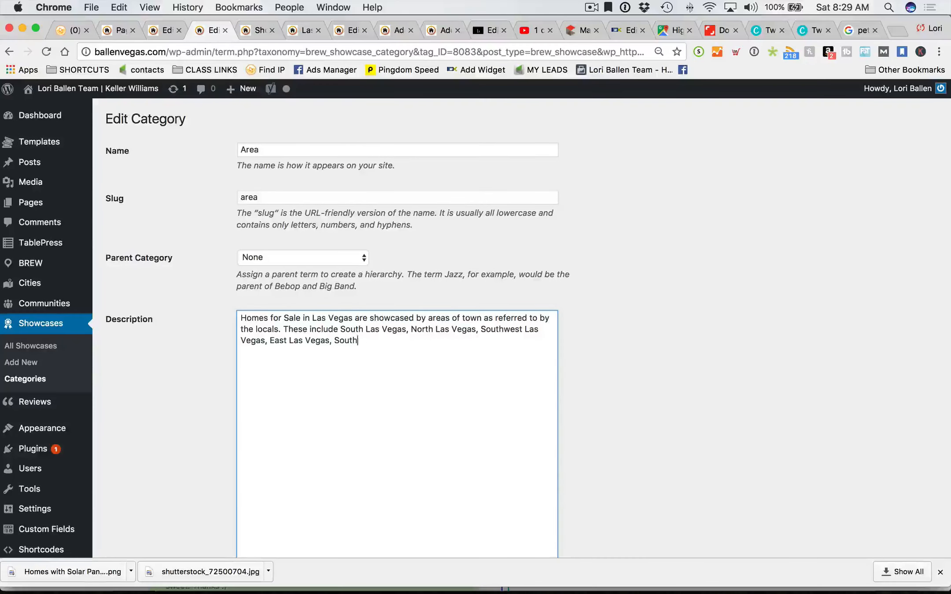
text(ast Las Vegas, Northwest Las Vegas.)
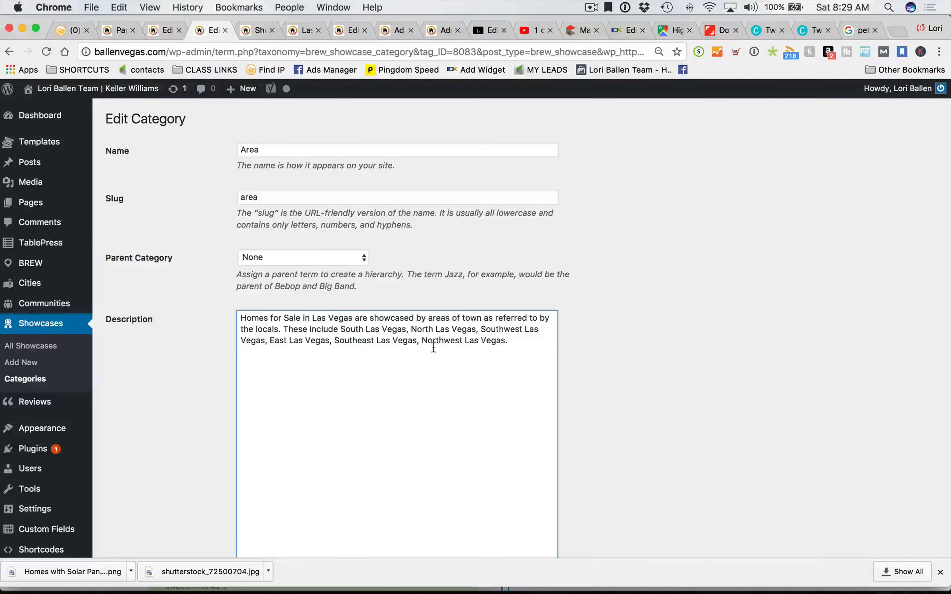
text(and)
Open the complete Font Awesome icon list linked below the category icon field in a separate browser tab.
scroll(411, 328, down, 5)
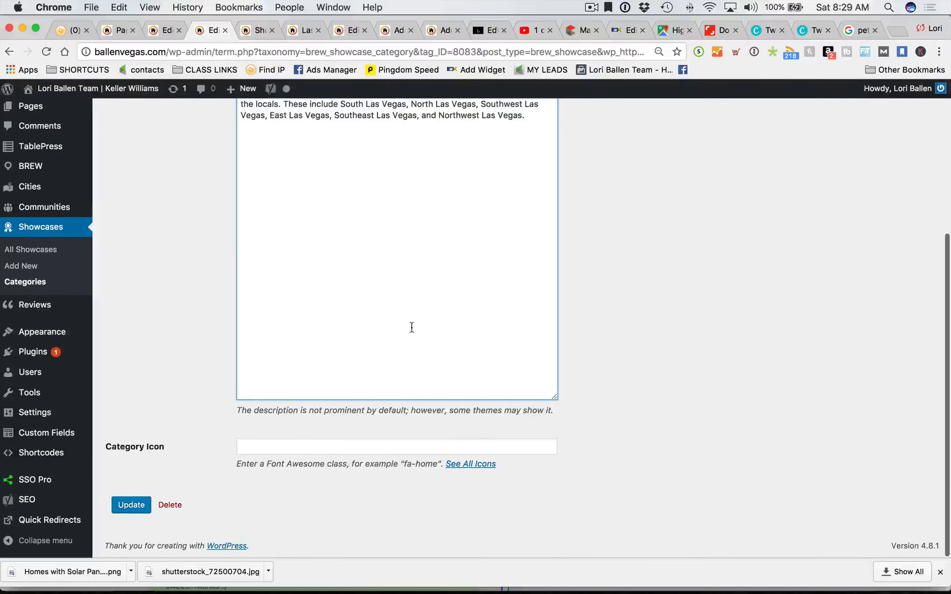
scroll(342, 209, up, 5)
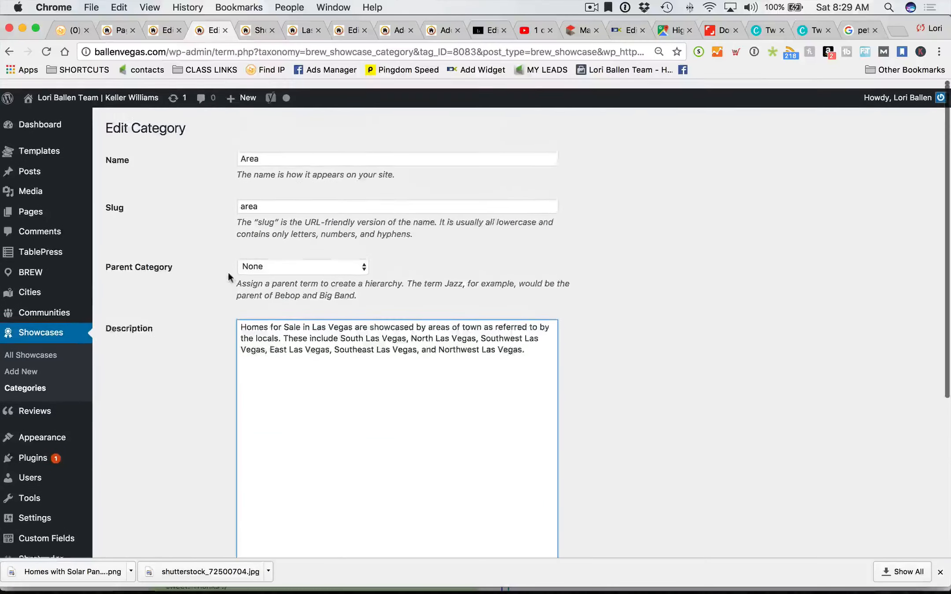
scroll(229, 273, down, 5)
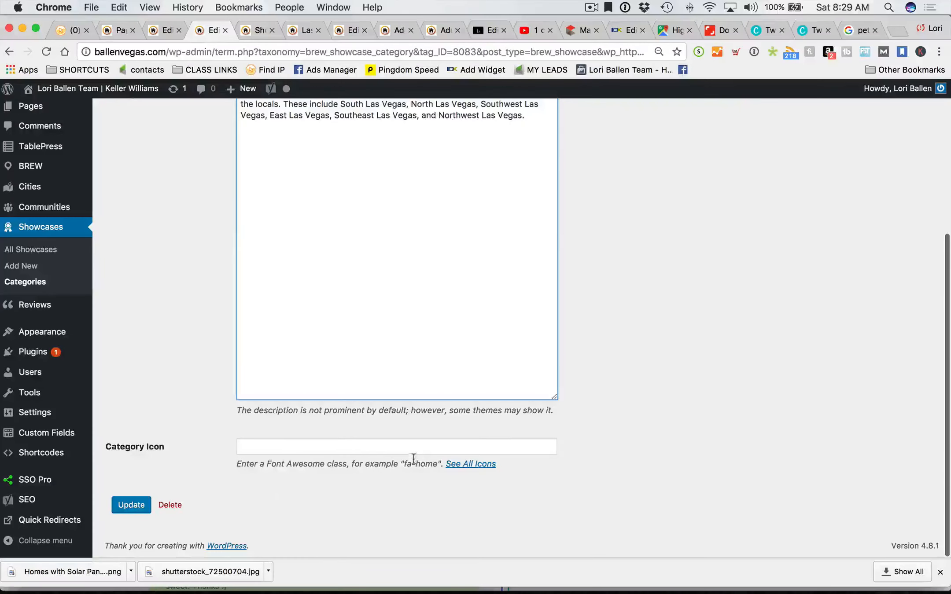
scroll(199, 419, up, 5)
scroll(202, 425, down, 5)
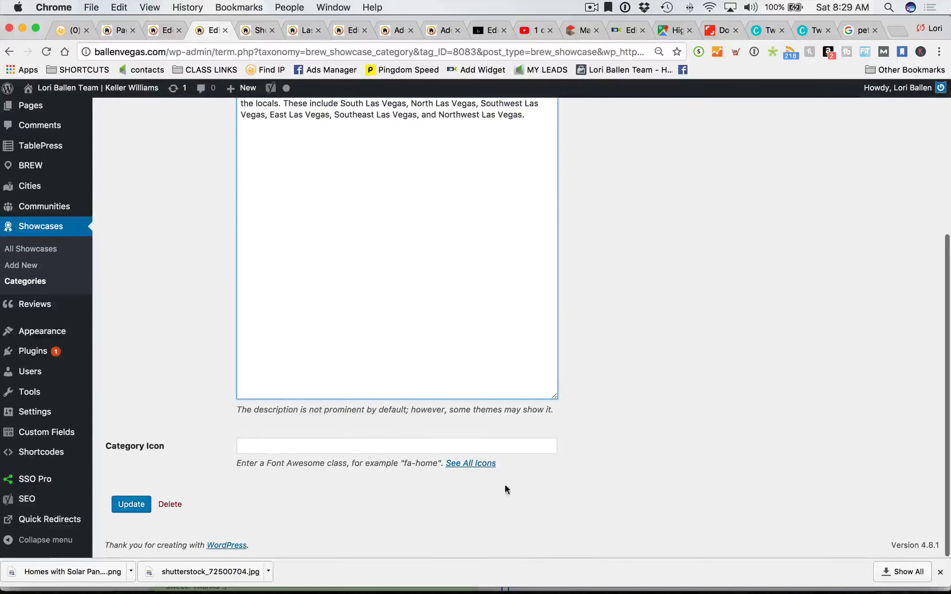
right_click(475, 463)
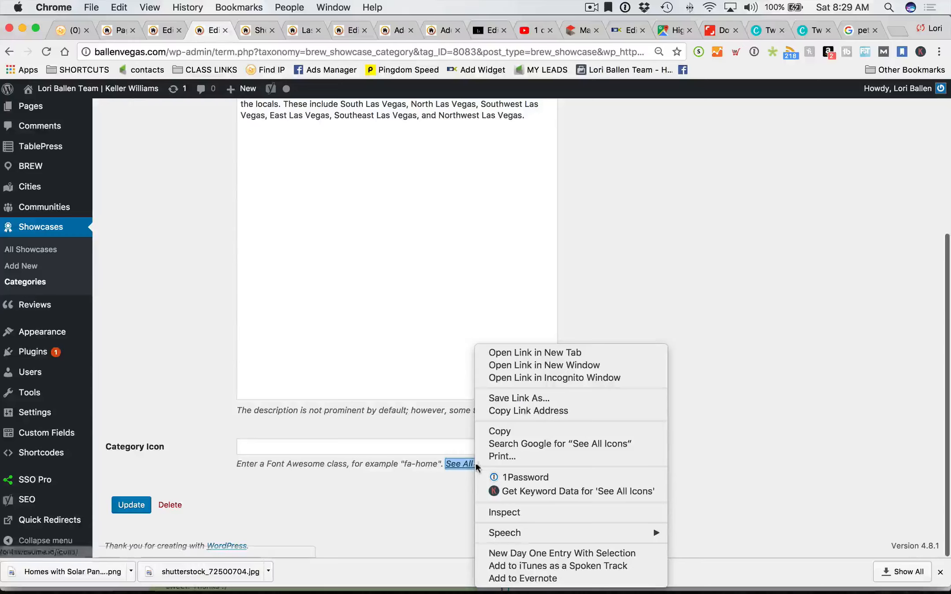
click(498, 355)
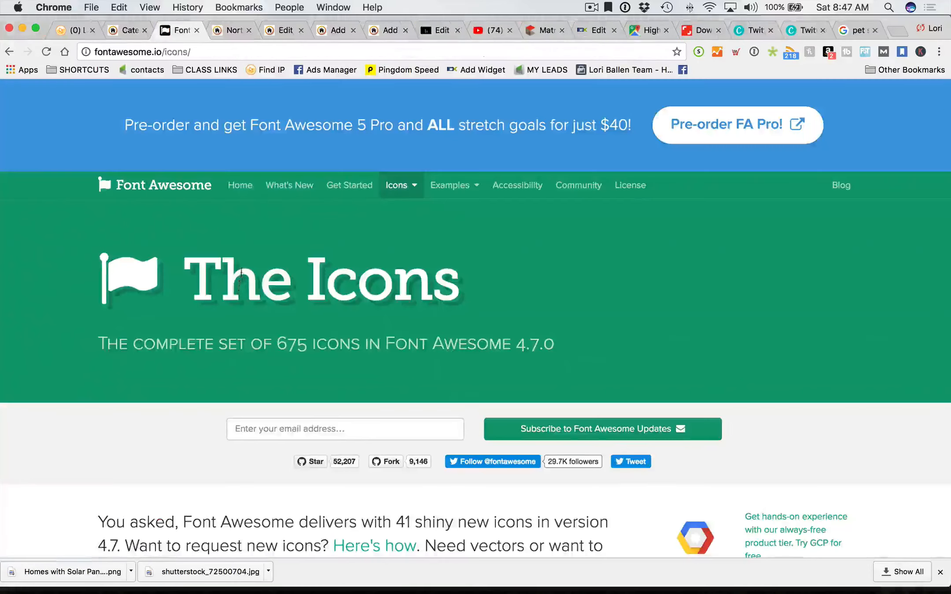
Search the Font Awesome icon collection for "pin".
scroll(221, 269, down, 5)
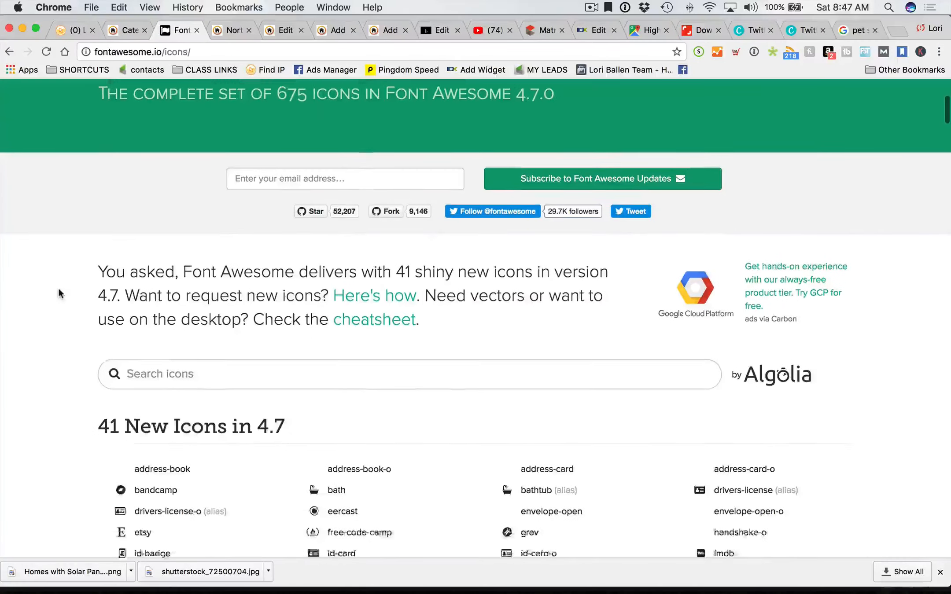
scroll(58, 293, down, 3)
click(154, 286)
scroll(187, 284, down, 1)
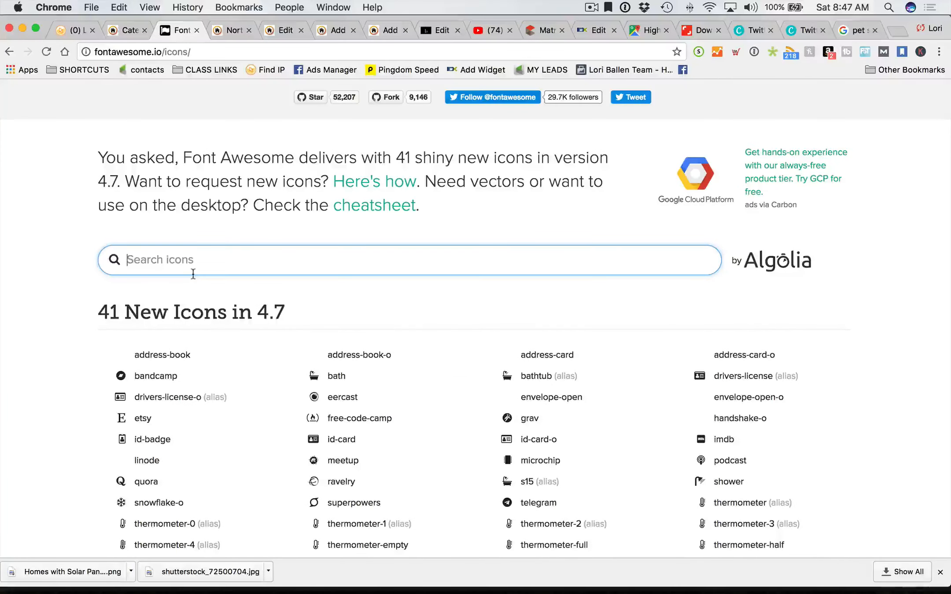
text(pin)
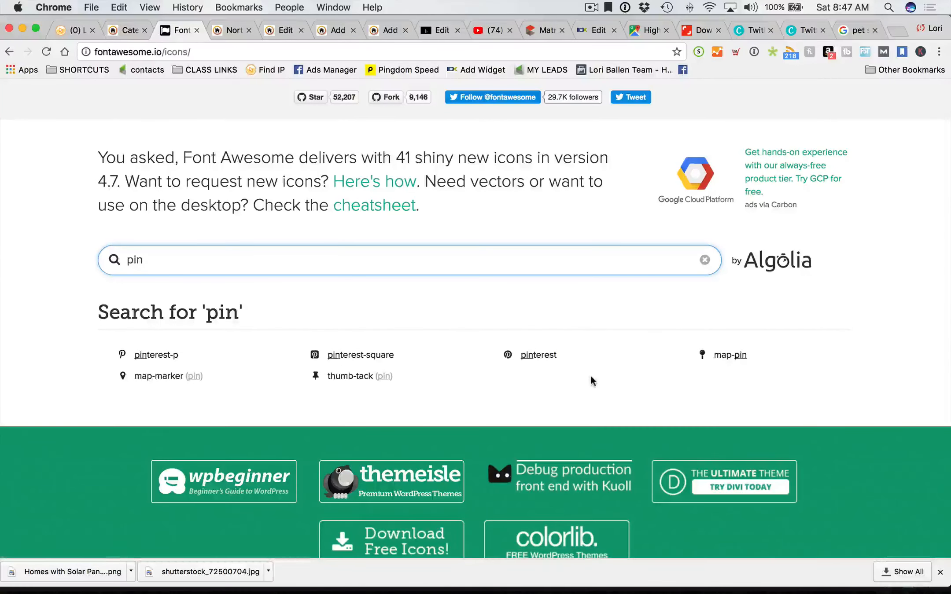
Open the map-pin icon's page and select its class name, fa-map-pin.
click(739, 357)
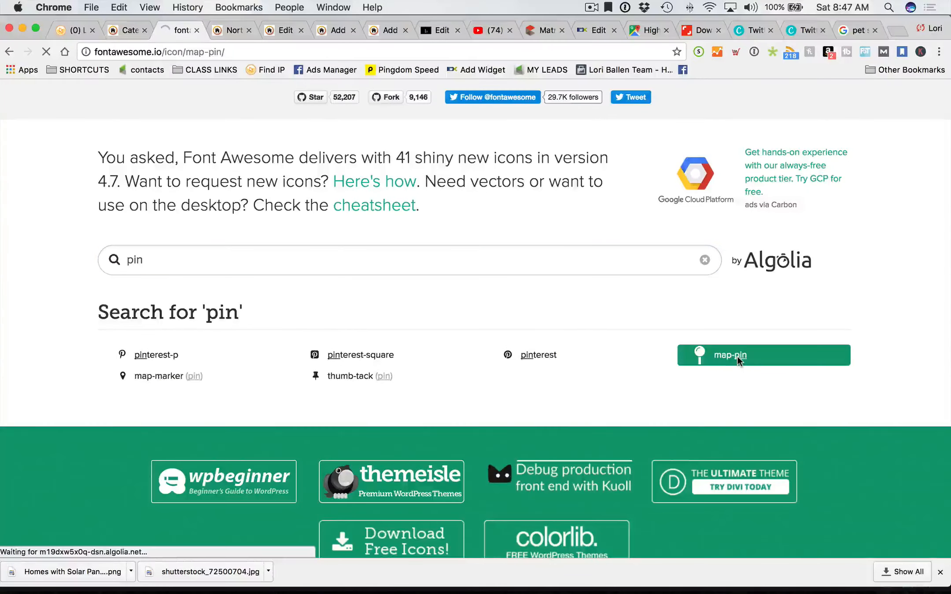
scroll(190, 325, down, 5)
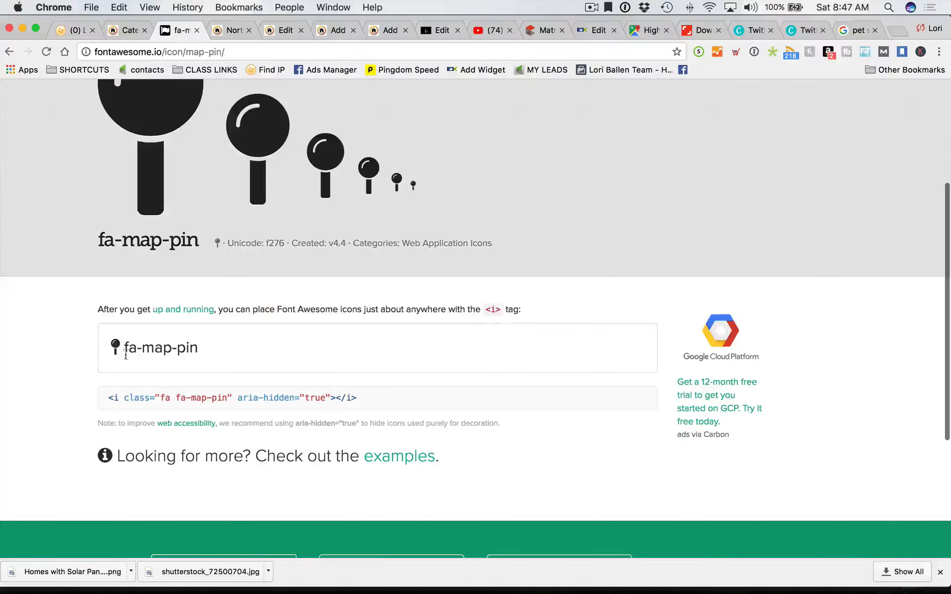
drag(124, 349, 152, 350)
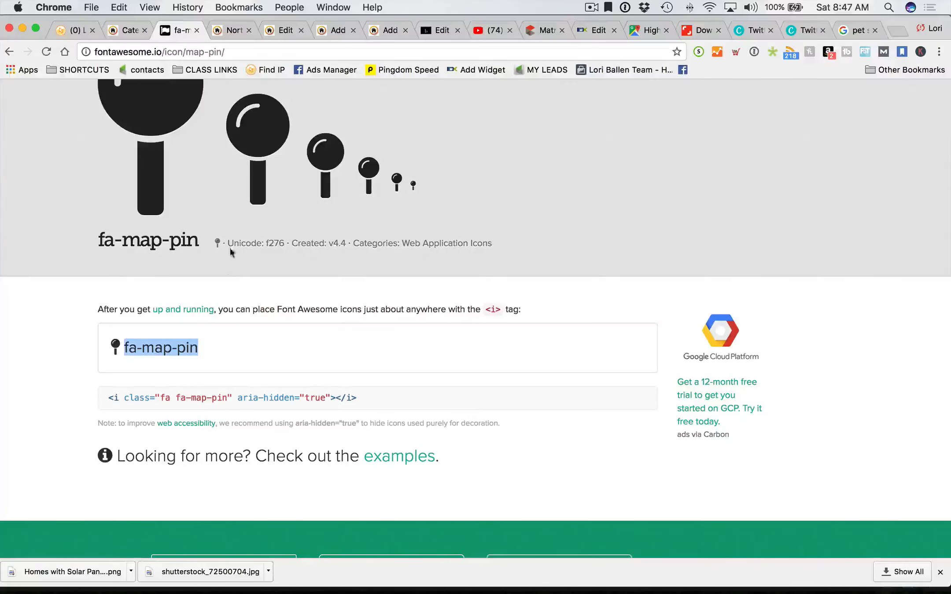
Return to the showcase categories list and open the Area category for editing.
key(super+alt+Left)
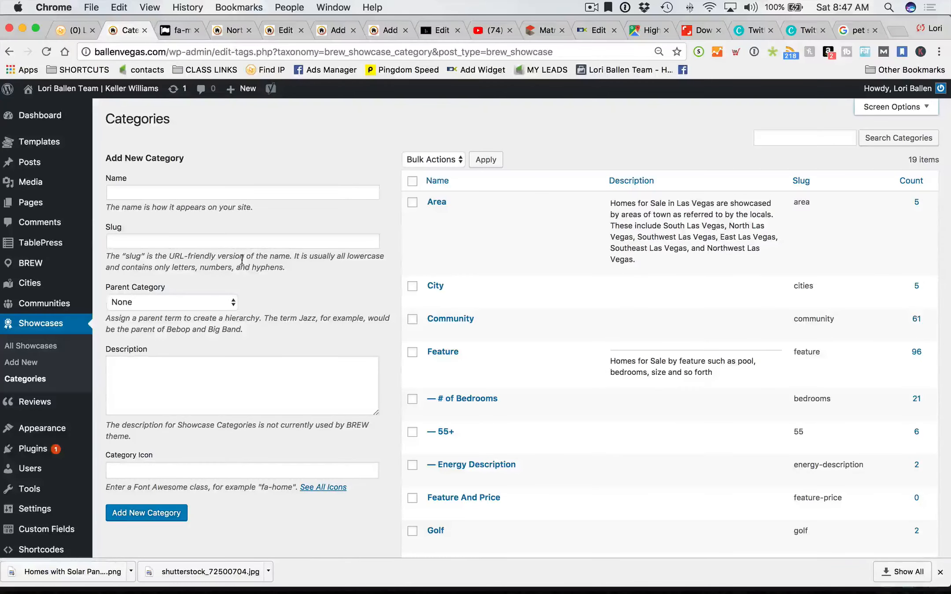
scroll(571, 264, down, 5)
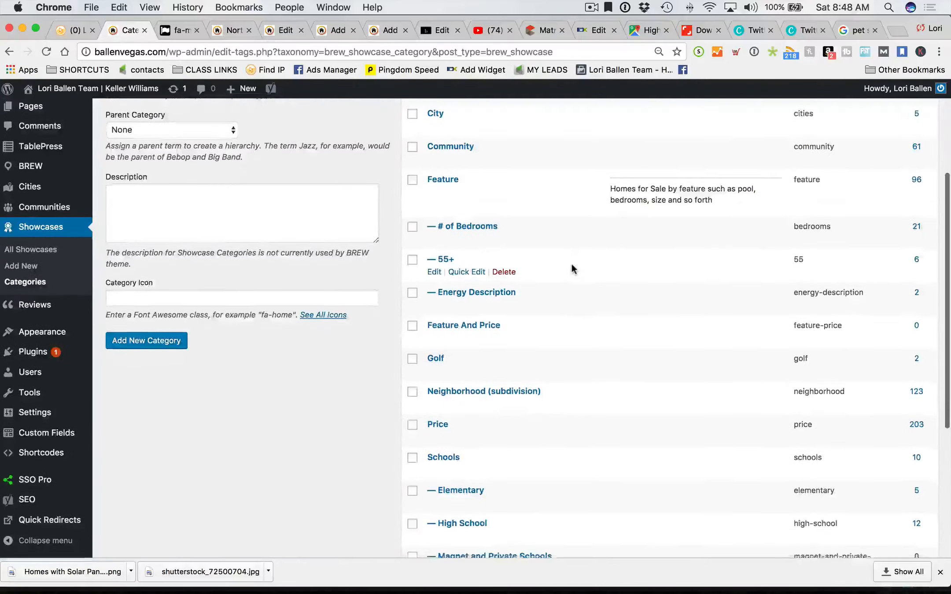
scroll(571, 264, up, 5)
click(433, 216)
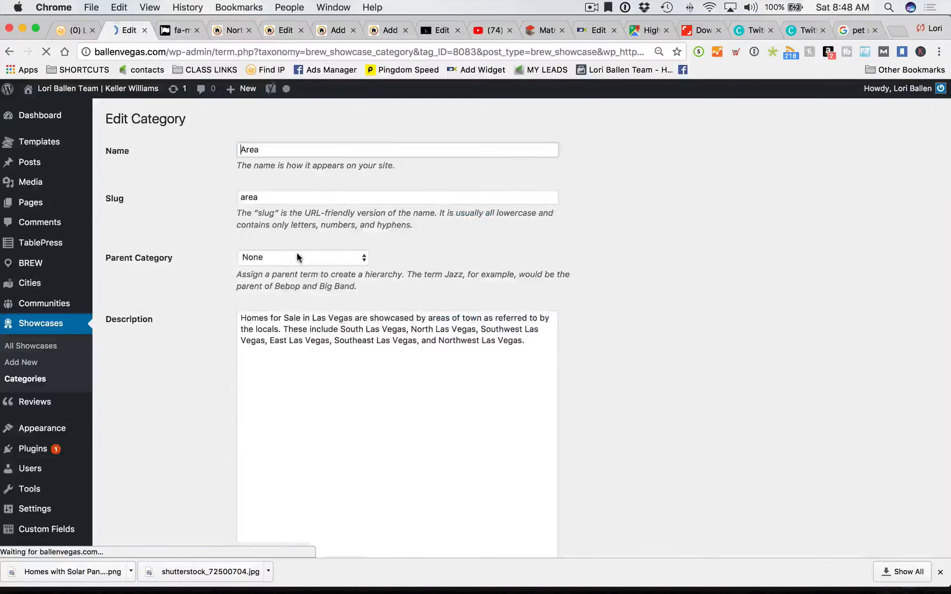
Clear the Area category's icon value, paste fa-map-pin back in as the icon class, and update the category.
scroll(166, 269, down, 10)
key(Tab)
key(Tab)
key(Tab)
key(Tab)
key(super+c)
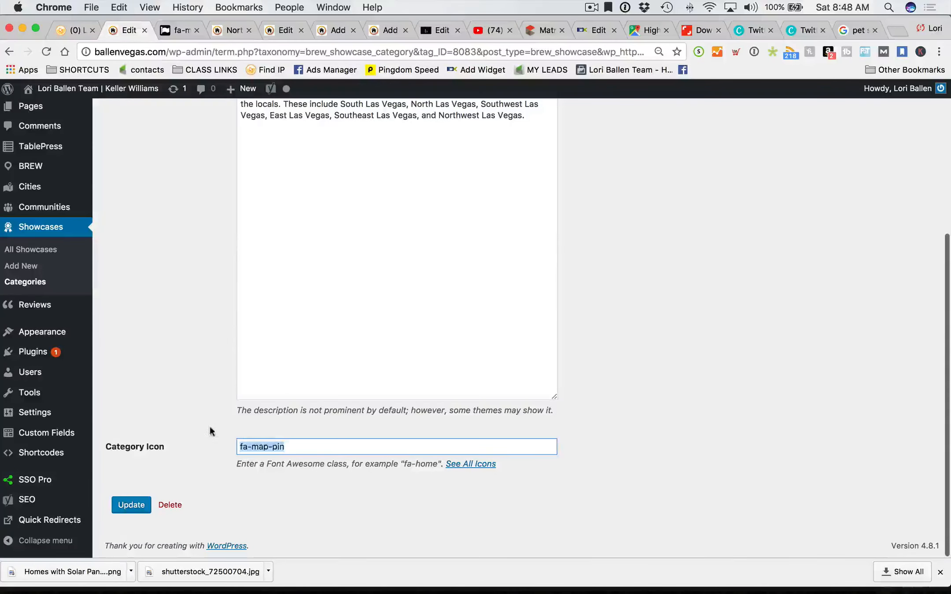
key(BackSpace)
click(154, 397)
click(271, 448)
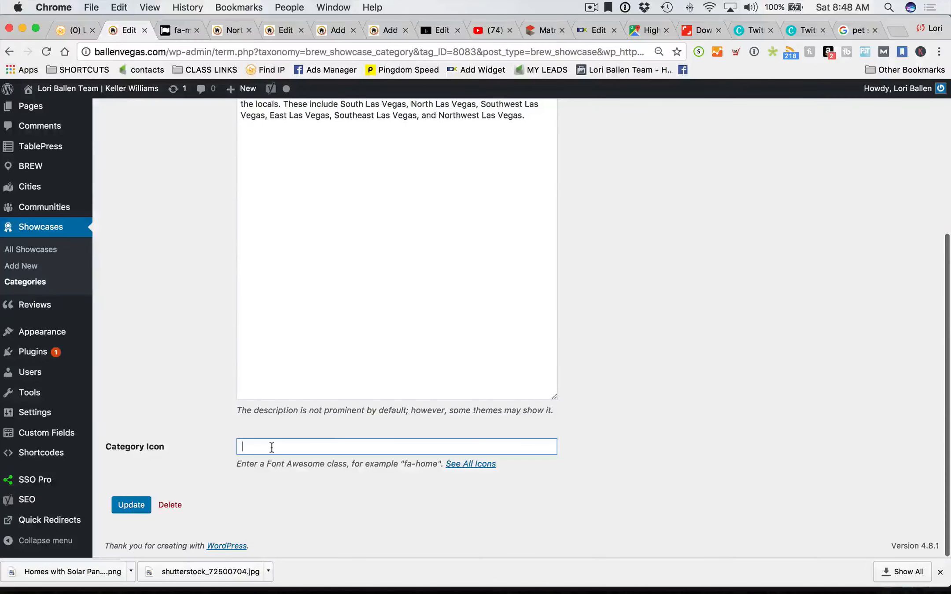
key(super+v)
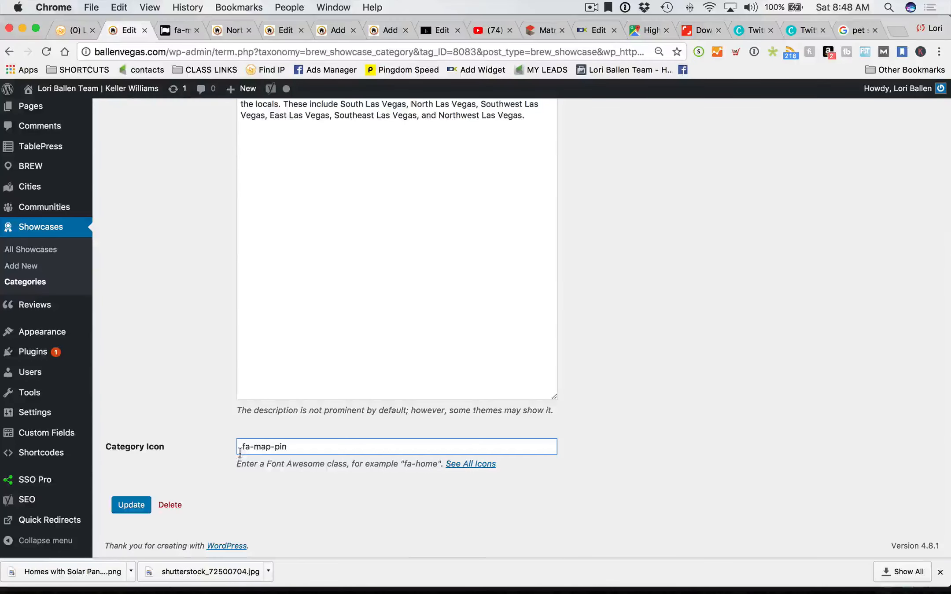
click(132, 506)
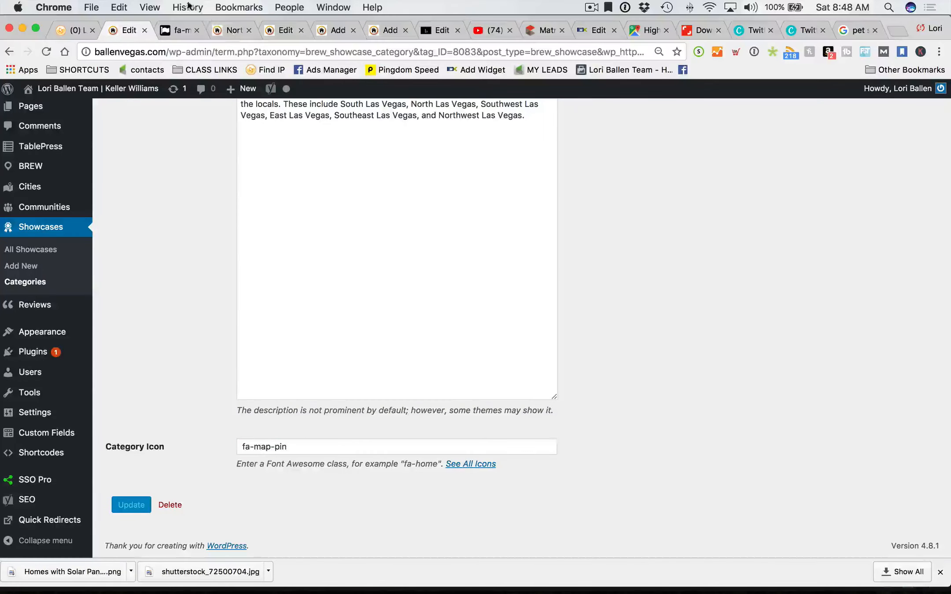
View the published Northwest Las Vegas Homes For Sale page and examine the icon on its Browse By Area heading.
click(229, 30)
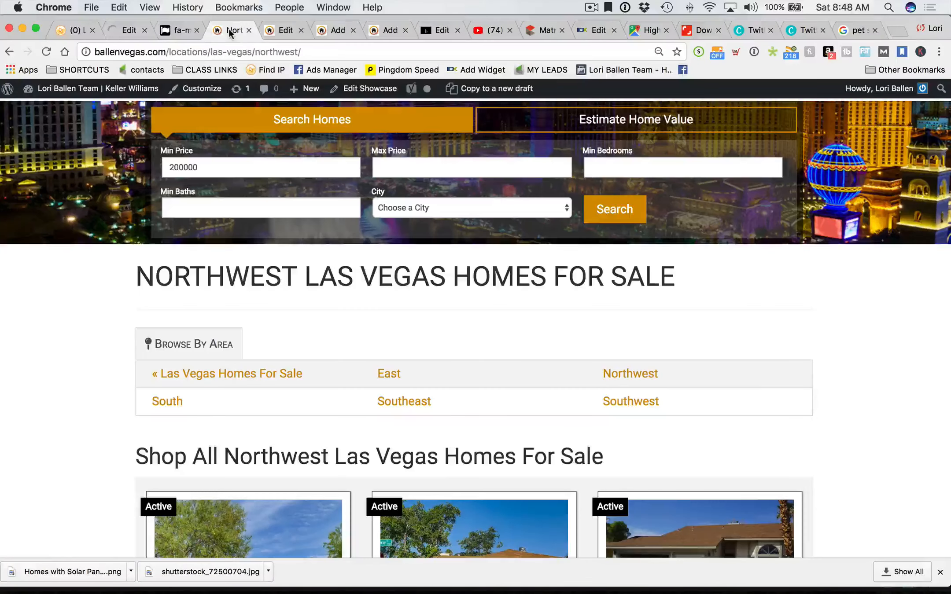
scroll(128, 343, down, 2)
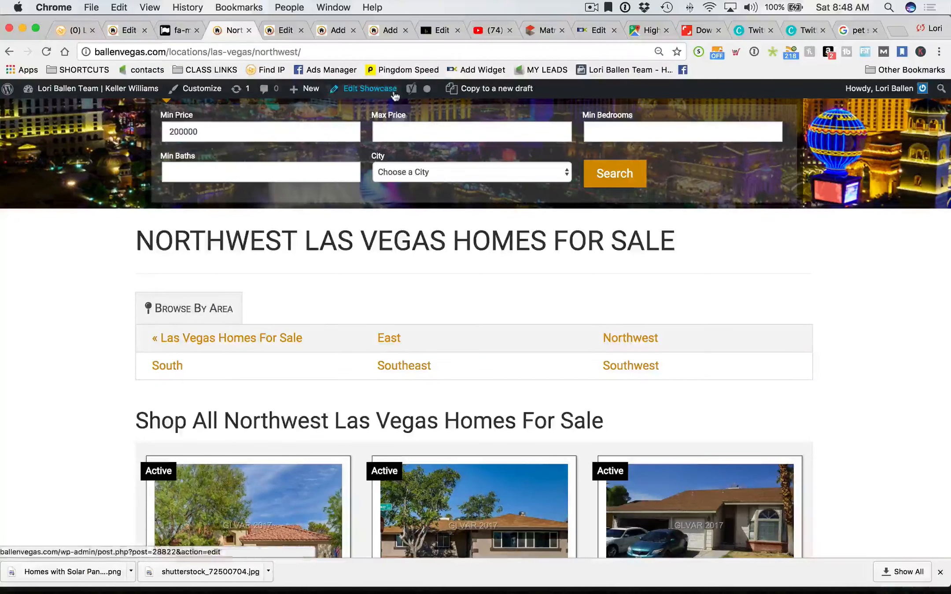
click(592, 7)
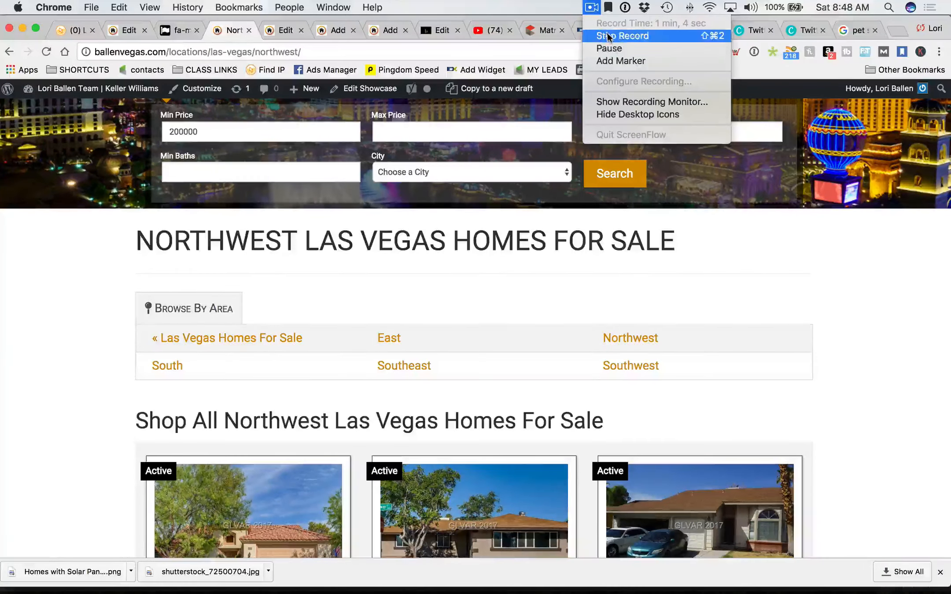